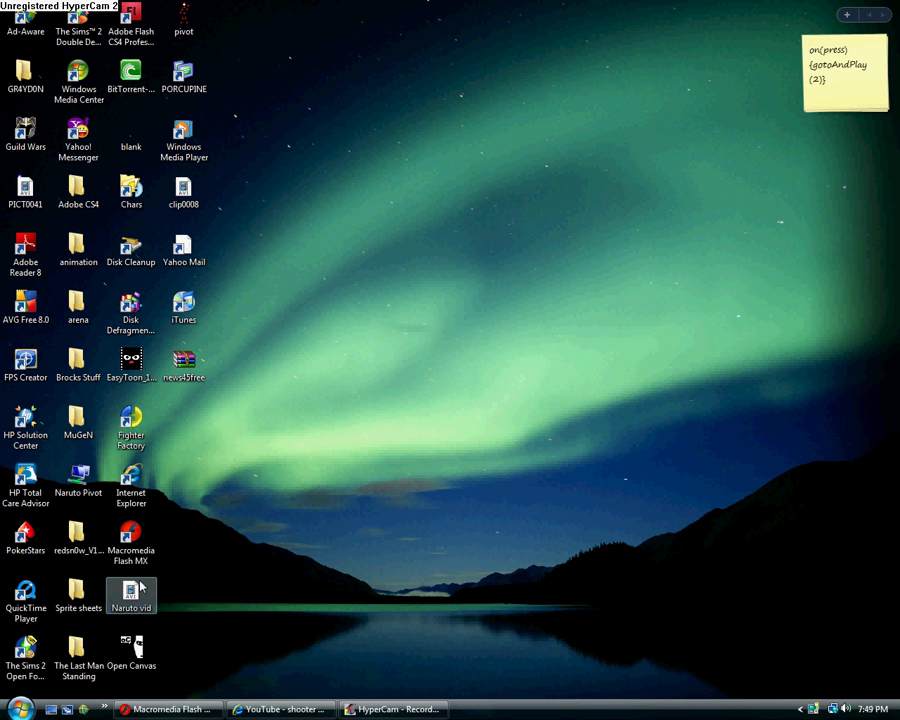
Bring up the Untitled-3 stick-figure animation document in Macromedia Flash MX.
{"action": "left_click", "coordinate": [132, 540]}
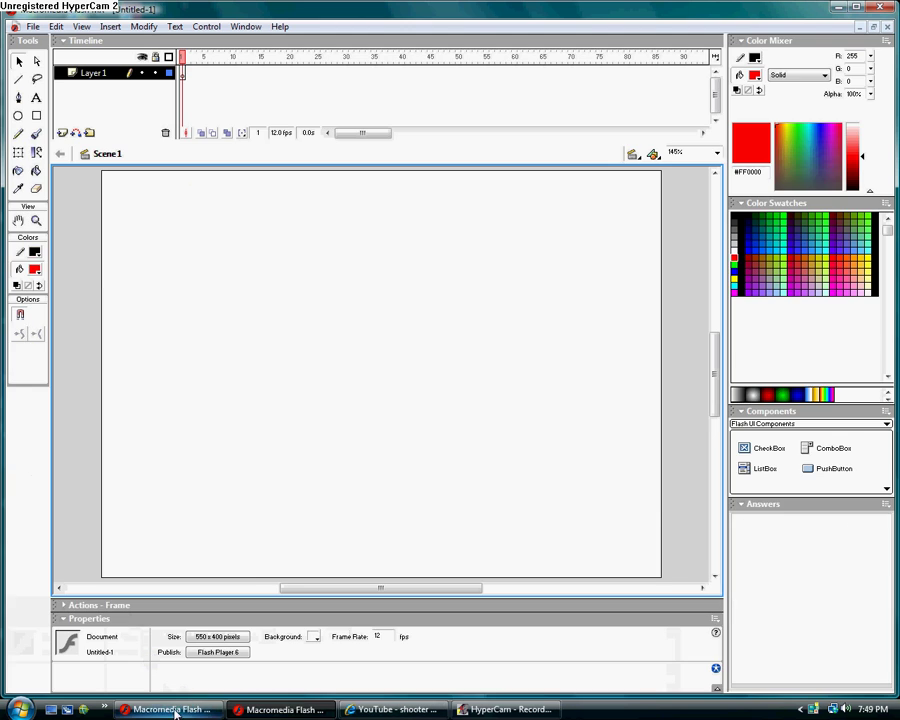
{"action": "left_click", "coordinate": [176, 711]}
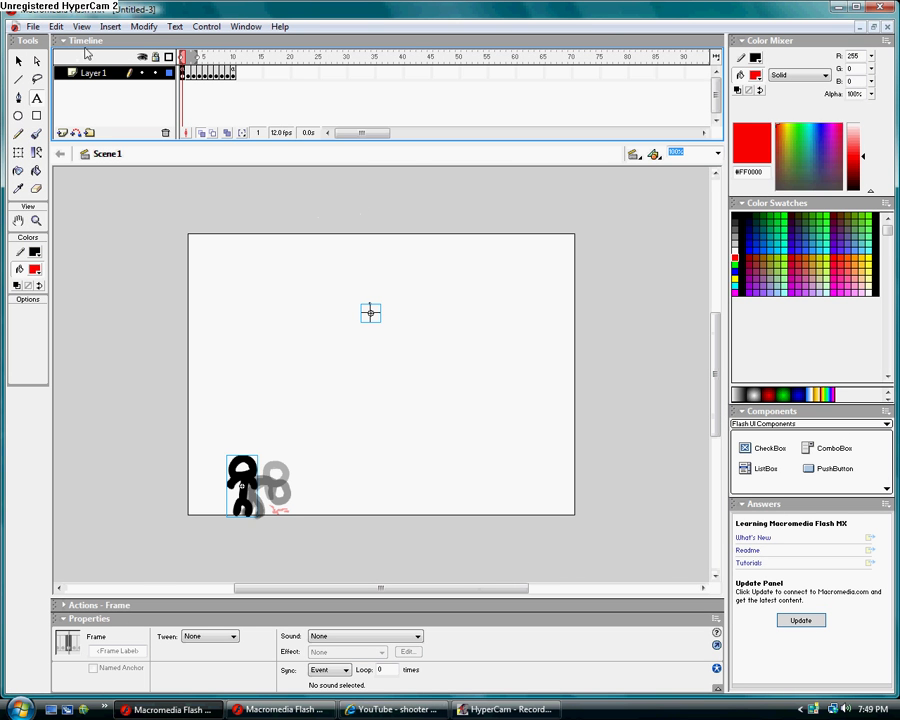
{"action": "left_click", "coordinate": [207, 27]}
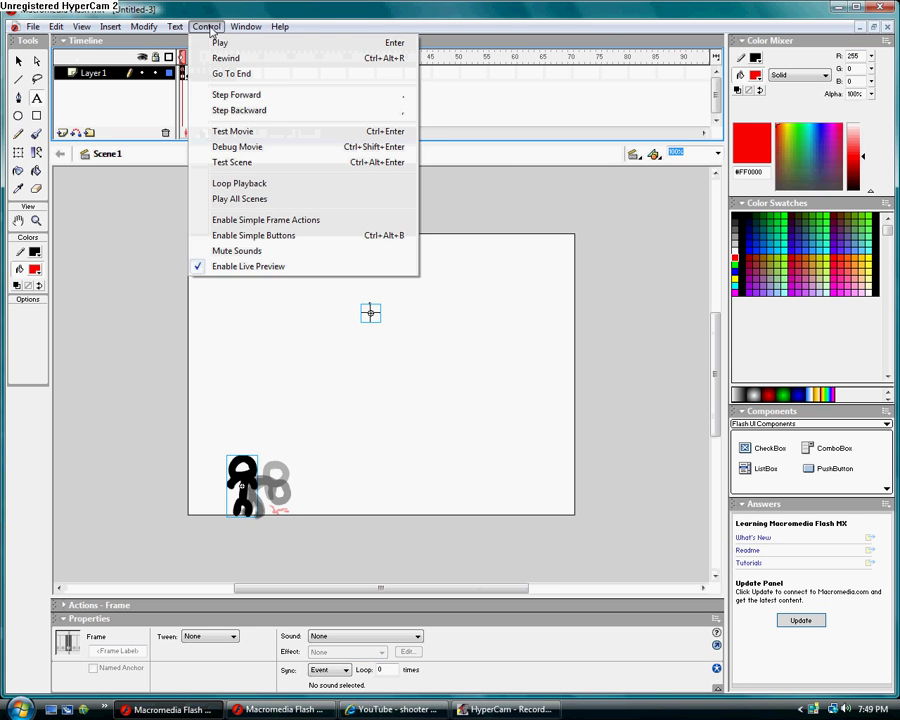
{"action": "left_click", "coordinate": [236, 131]}
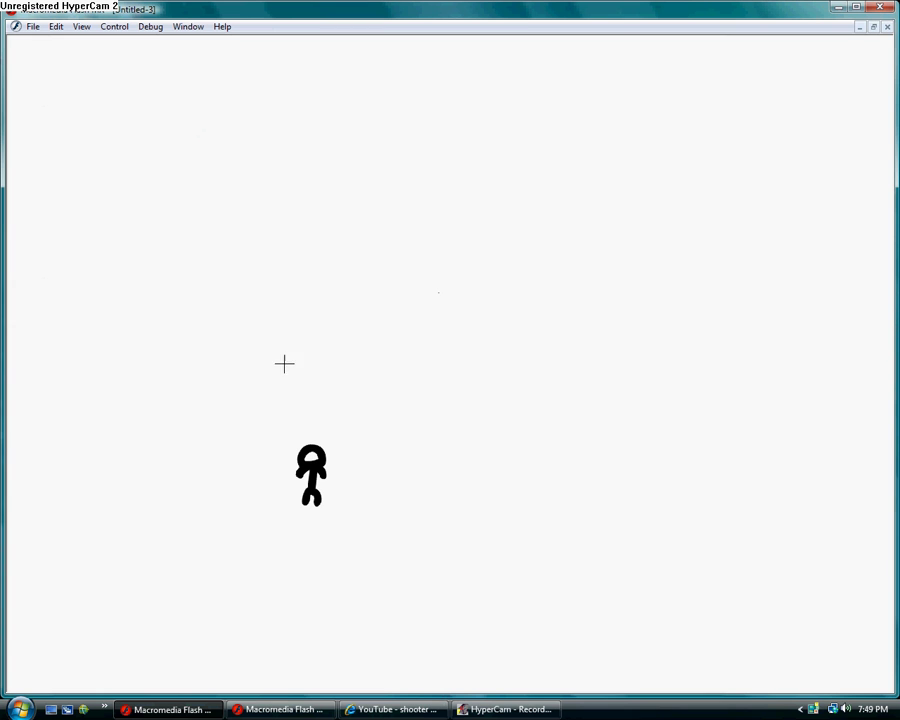
{"action": "left_click", "coordinate": [312, 470]}
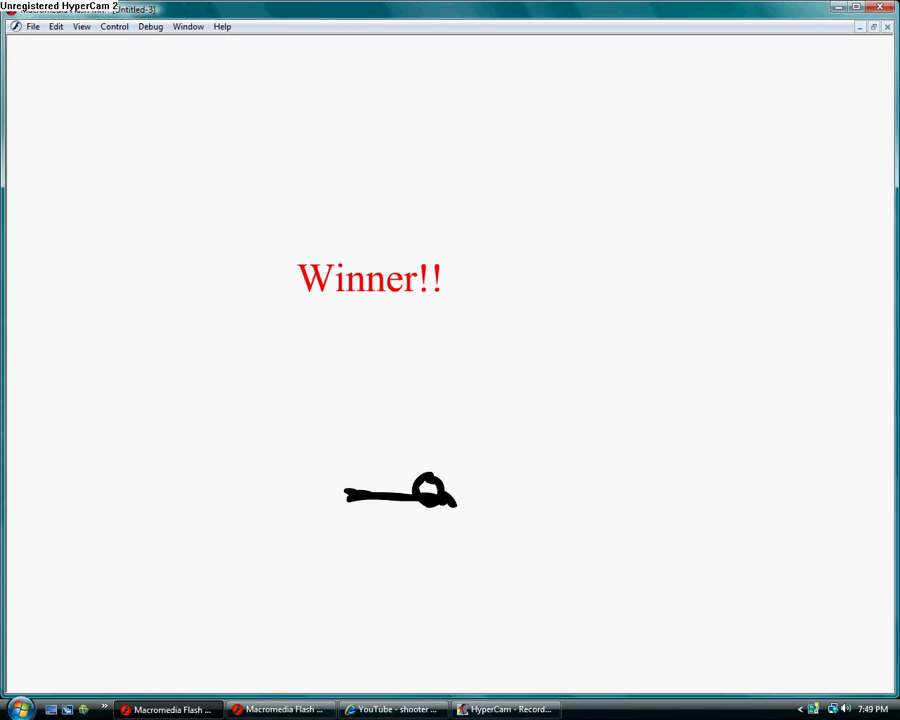
{"action": "left_click", "coordinate": [886, 25]}
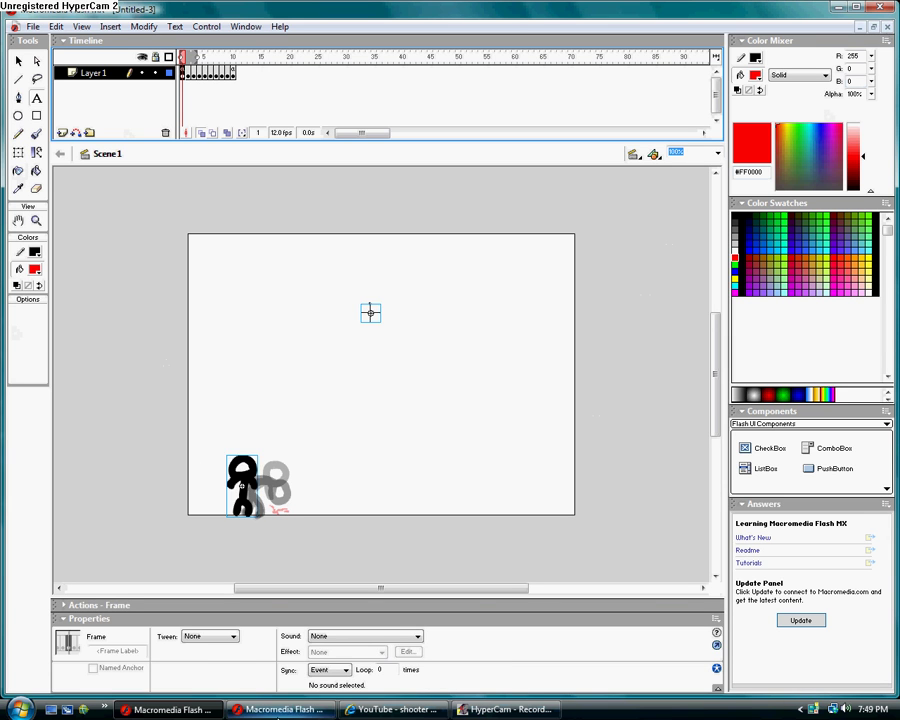
Draw a small cross of two lines near the top of Untitled-1 and select it.
{"action": "key", "text": "ctrl+w"}
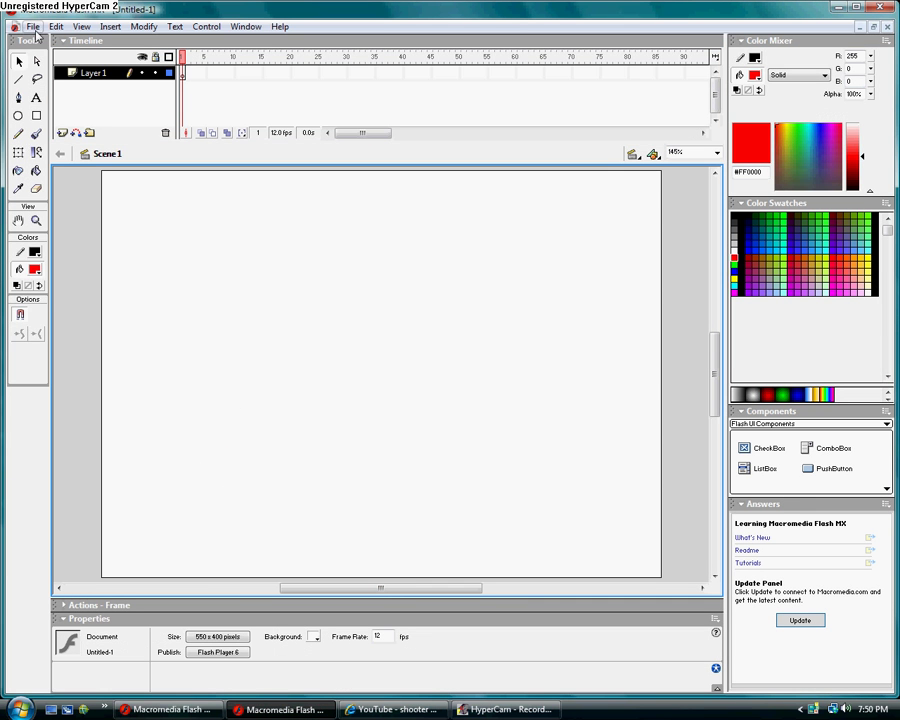
{"action": "left_click", "coordinate": [18, 61]}
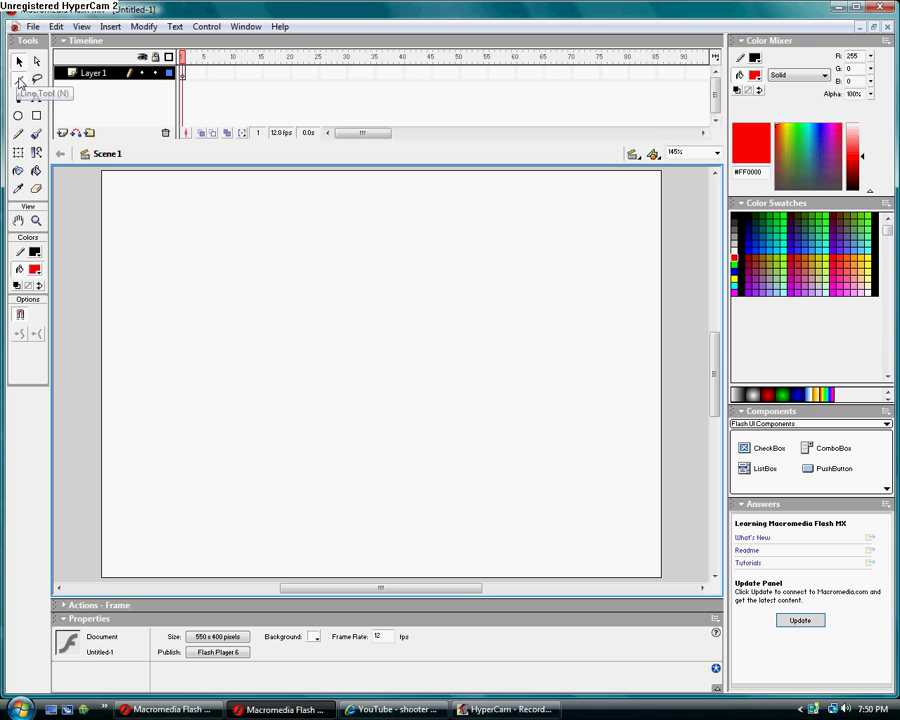
{"action": "left_click", "coordinate": [18, 79]}
{"action": "mouse_move", "coordinate": [372, 225]}
{"action": "left_mouse_down"}
{"action": "mouse_move", "coordinate": [372, 270]}
{"action": "mouse_move", "coordinate": [385, 246]}
{"action": "left_mouse_up"}
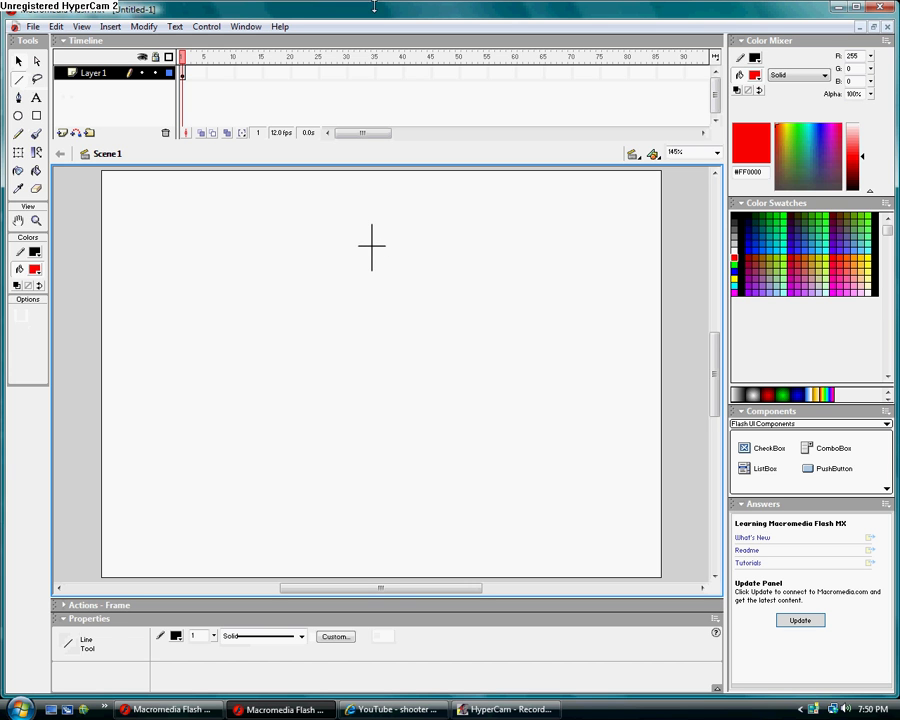
{"action": "left_click", "coordinate": [18, 60]}
{"action": "left_click_drag", "start_coordinate": [394, 218], "coordinate": [358, 274]}
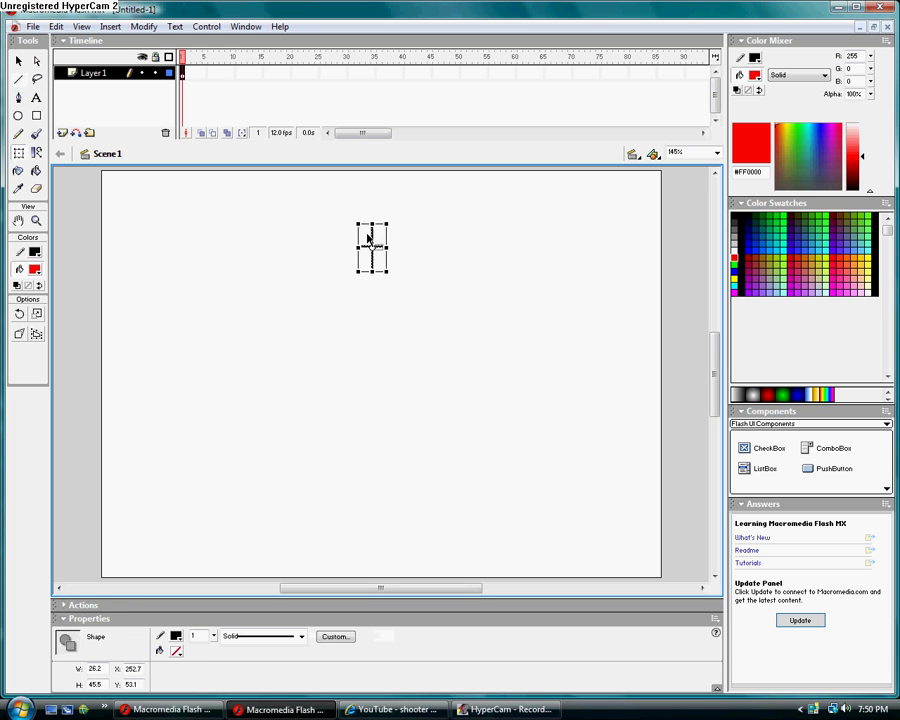
Convert the selected cross into a movie clip symbol named 'crosshair'.
{"action": "right_click", "coordinate": [372, 235]}
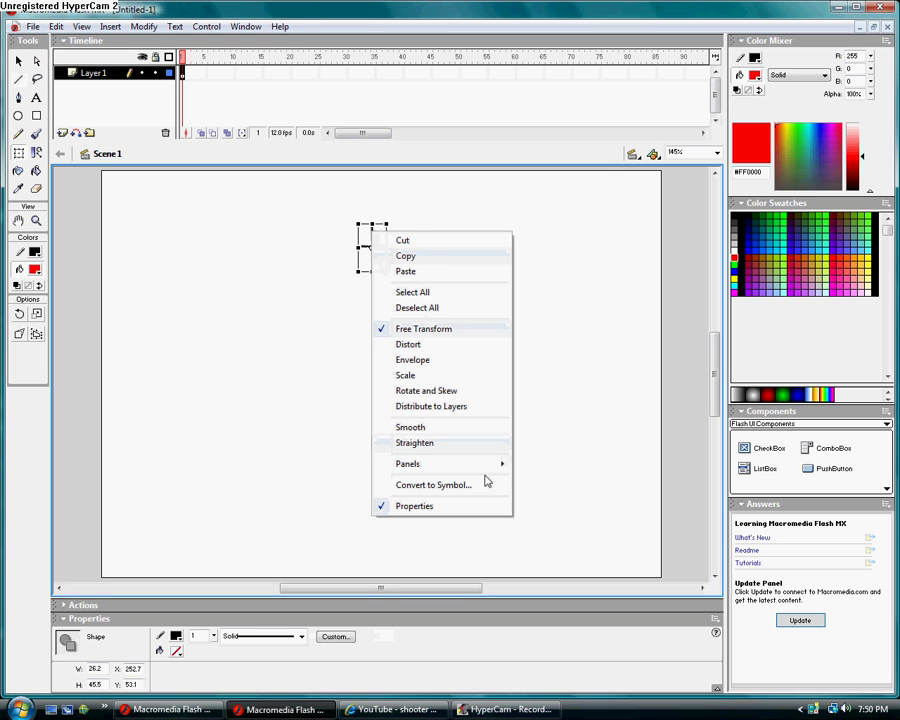
{"action": "left_click", "coordinate": [460, 486]}
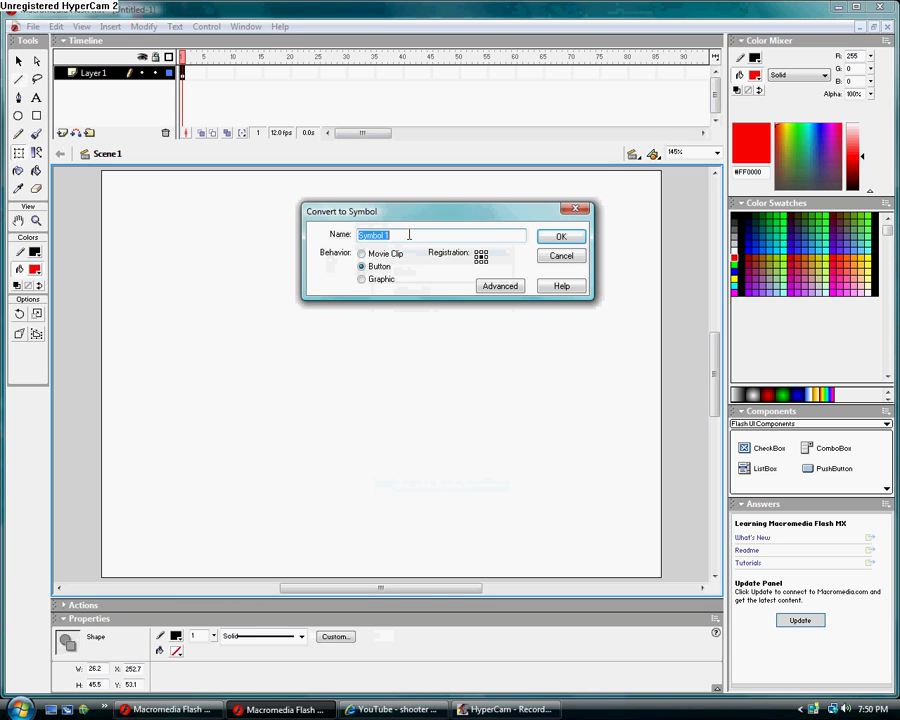
{"action": "key", "text": "BackSpace"}
{"action": "type", "text": "ci"}
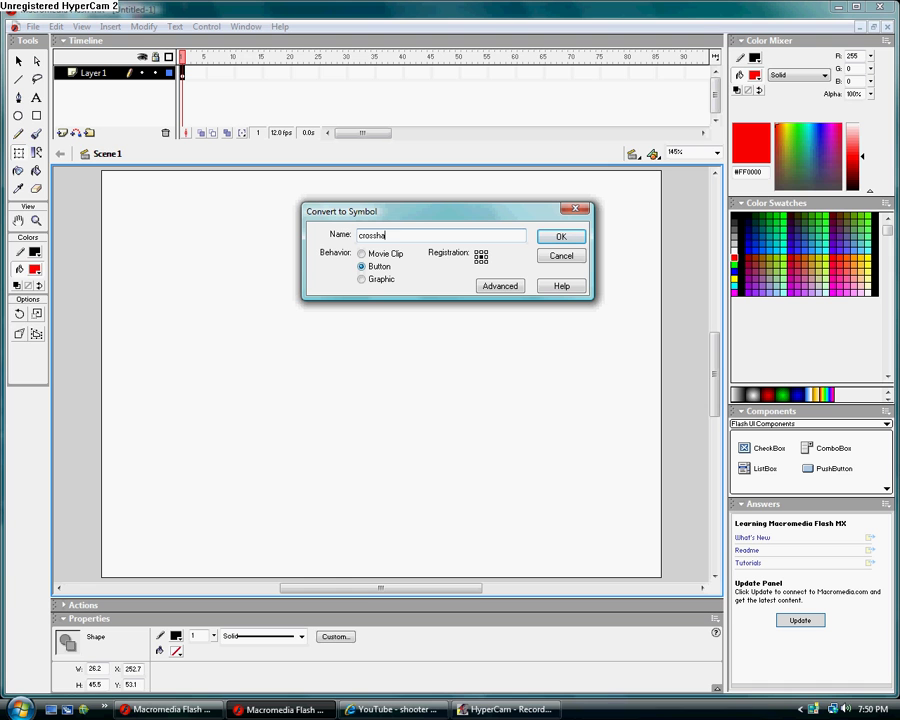
{"action": "left_click", "coordinate": [363, 255]}
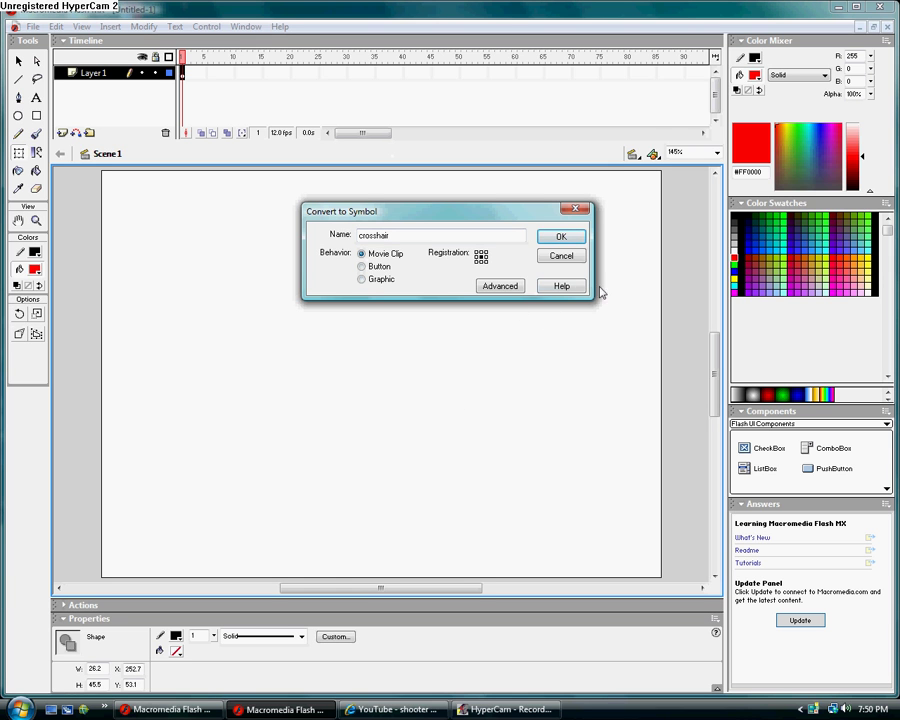
{"action": "left_click", "coordinate": [562, 237]}
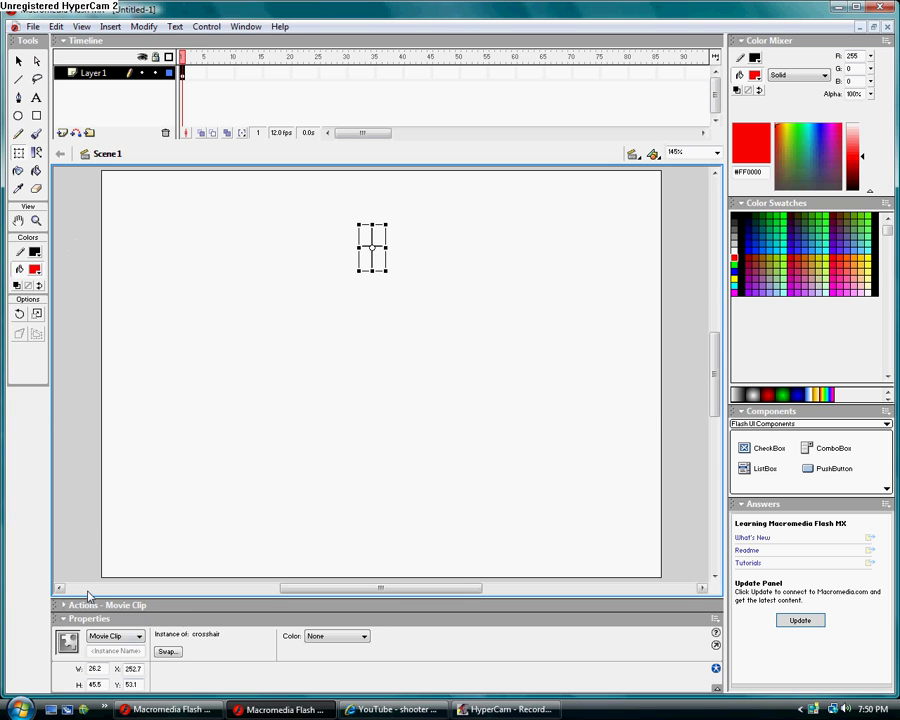
Open the crosshair clip's Actions panel, then minimize Flash.
{"action": "left_click", "coordinate": [118, 606]}
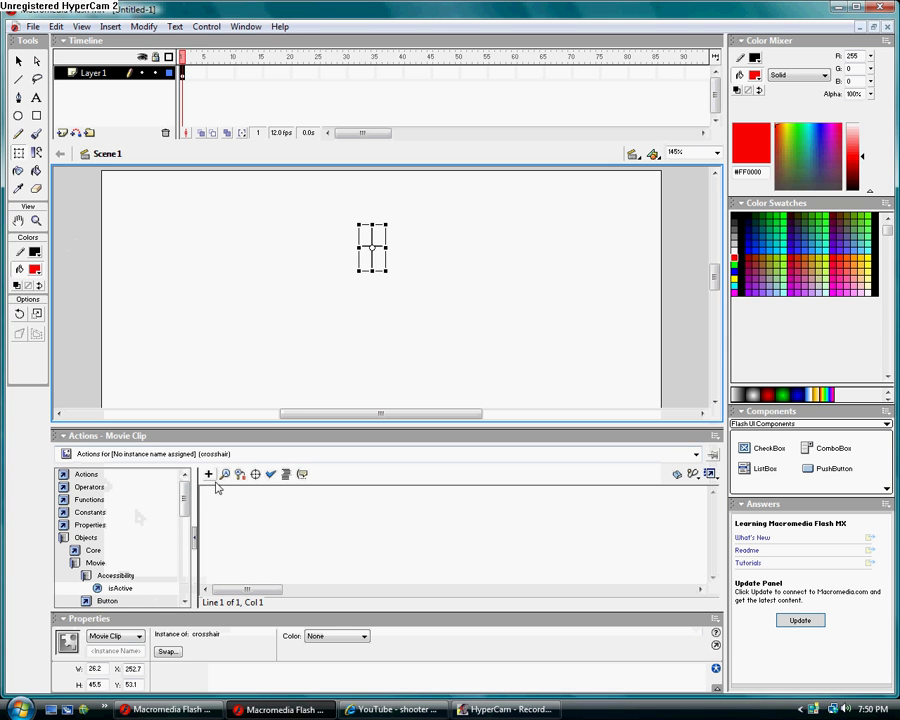
{"action": "left_click", "coordinate": [240, 497]}
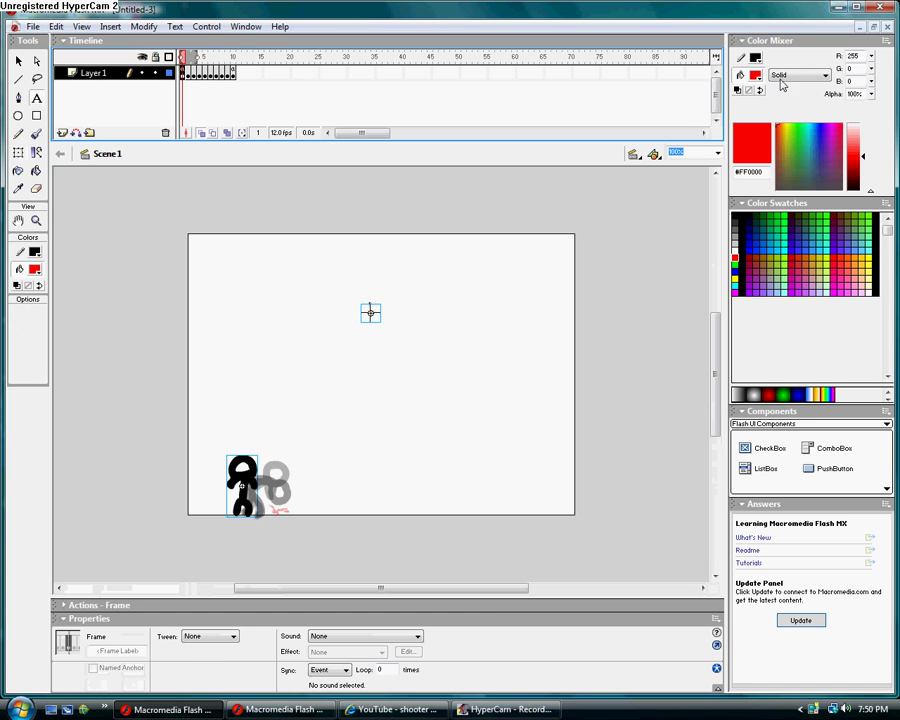
{"action": "left_click", "coordinate": [837, 7]}
Replace the sticky note's button code with the onClipEvent(enterFrame) crosshair code.
{"action": "left_click", "coordinate": [836, 8]}
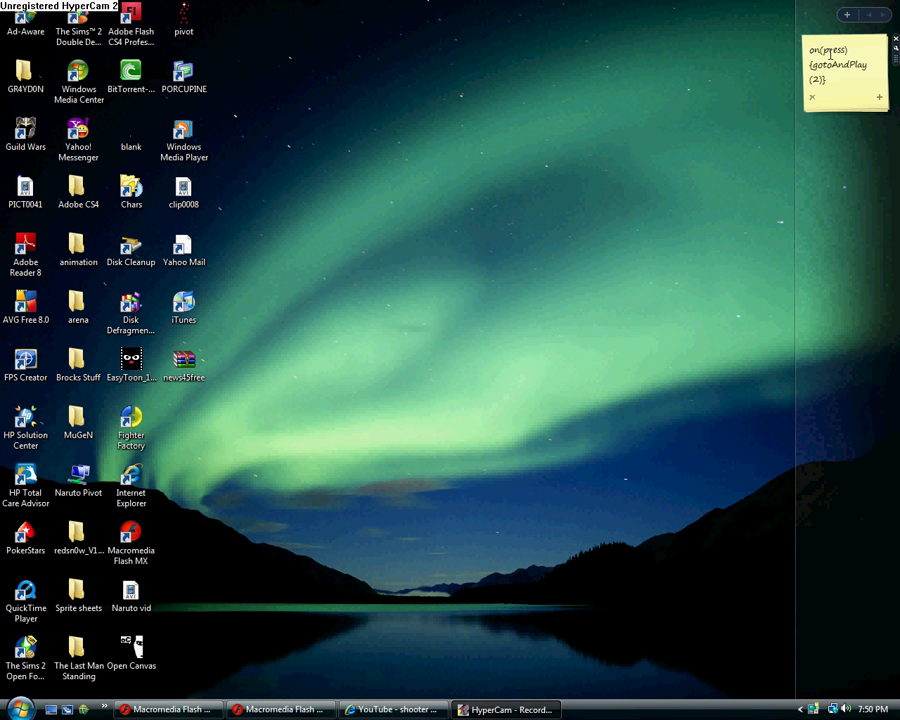
{"action": "mouse_move", "coordinate": [811, 49]}
{"action": "left_mouse_down"}
{"action": "mouse_move", "coordinate": [846, 49]}
{"action": "mouse_move", "coordinate": [815, 50]}
{"action": "left_mouse_up"}
{"action": "key", "text": "ctrl+v"}
{"action": "scroll", "coordinate": [840, 82], "scroll_direction": "down", "scroll_amount": 1}
{"action": "scroll", "coordinate": [840, 85], "scroll_direction": "down", "scroll_amount": 1}
{"action": "scroll", "coordinate": [839, 86], "scroll_direction": "up", "scroll_amount": 1}
{"action": "scroll", "coordinate": [839, 86], "scroll_direction": "up", "scroll_amount": 1}
{"action": "scroll", "coordinate": [839, 86], "scroll_direction": "up", "scroll_amount": 1}
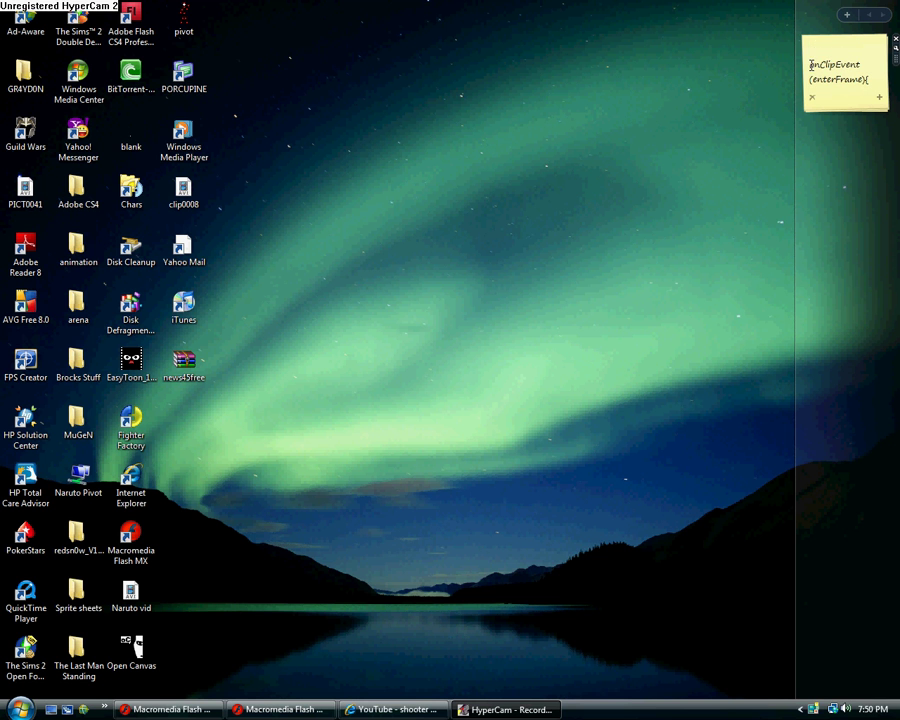
Copy the crosshair code from the sticky note.
{"action": "mouse_move", "coordinate": [810, 64]}
{"action": "left_mouse_down"}
{"action": "mouse_move", "coordinate": [854, 62]}
{"action": "mouse_move", "coordinate": [868, 90]}
{"action": "mouse_move", "coordinate": [866, 115]}
{"action": "left_mouse_up"}
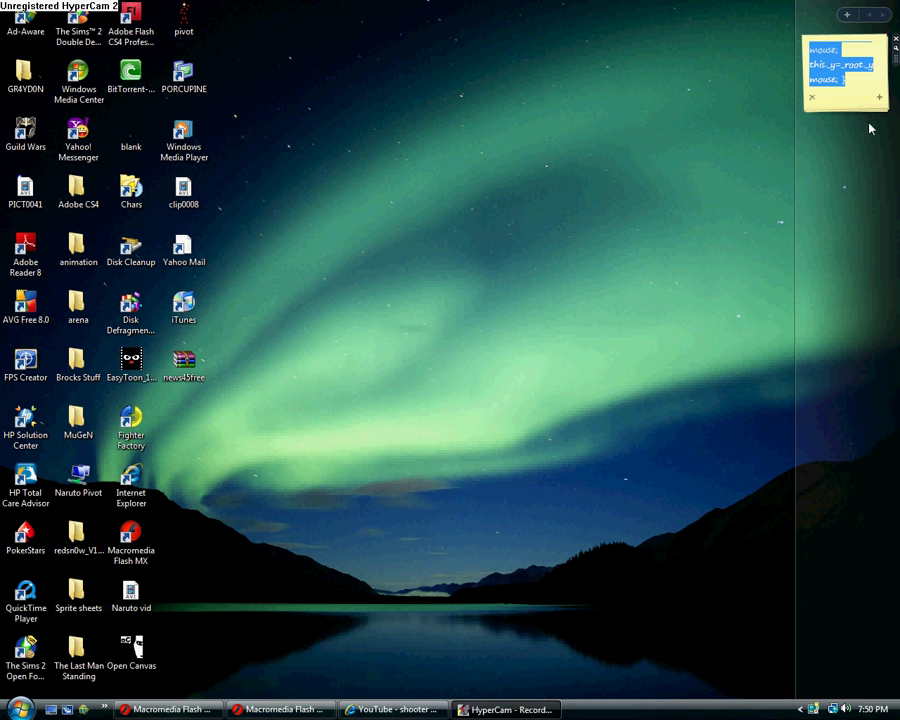
{"action": "right_click", "coordinate": [829, 66]}
{"action": "left_click", "coordinate": [780, 108]}
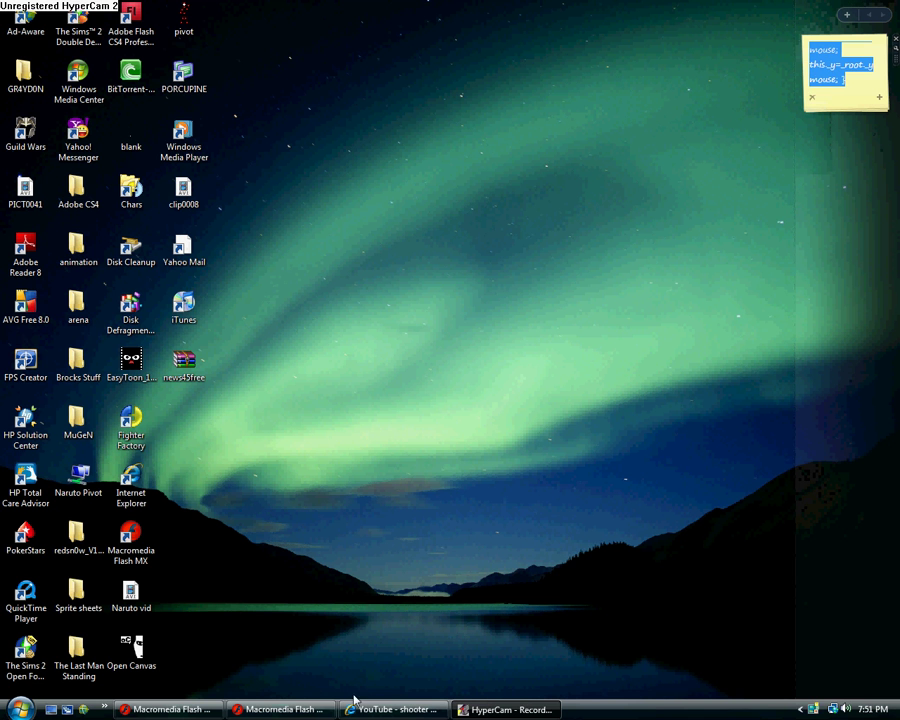
Paste the mouse-following script into the crosshair clip's Actions panel.
{"action": "left_click", "coordinate": [280, 709]}
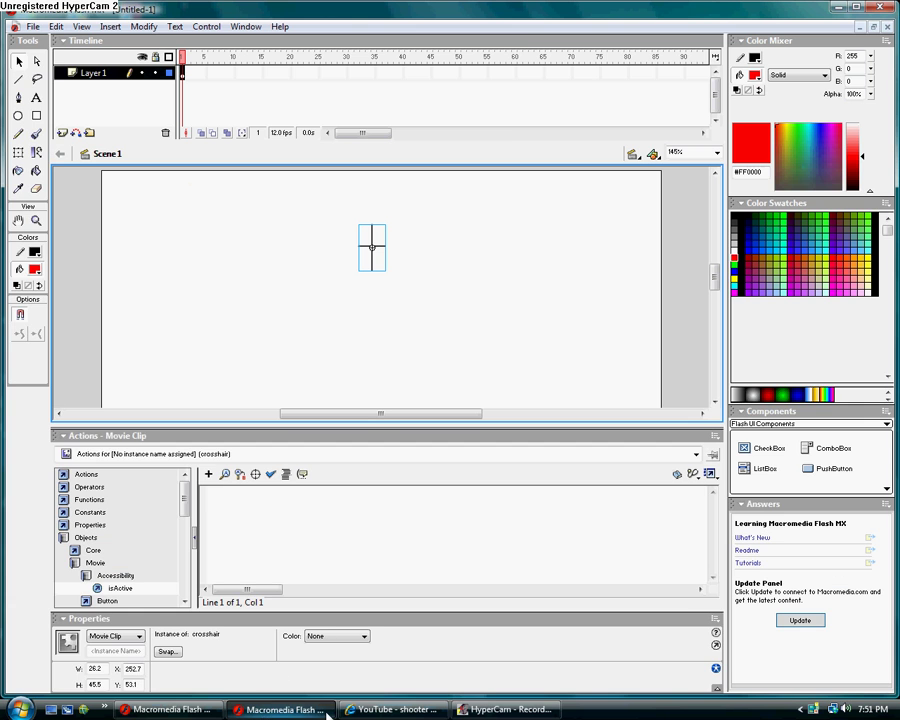
{"action": "left_click", "coordinate": [364, 709]}
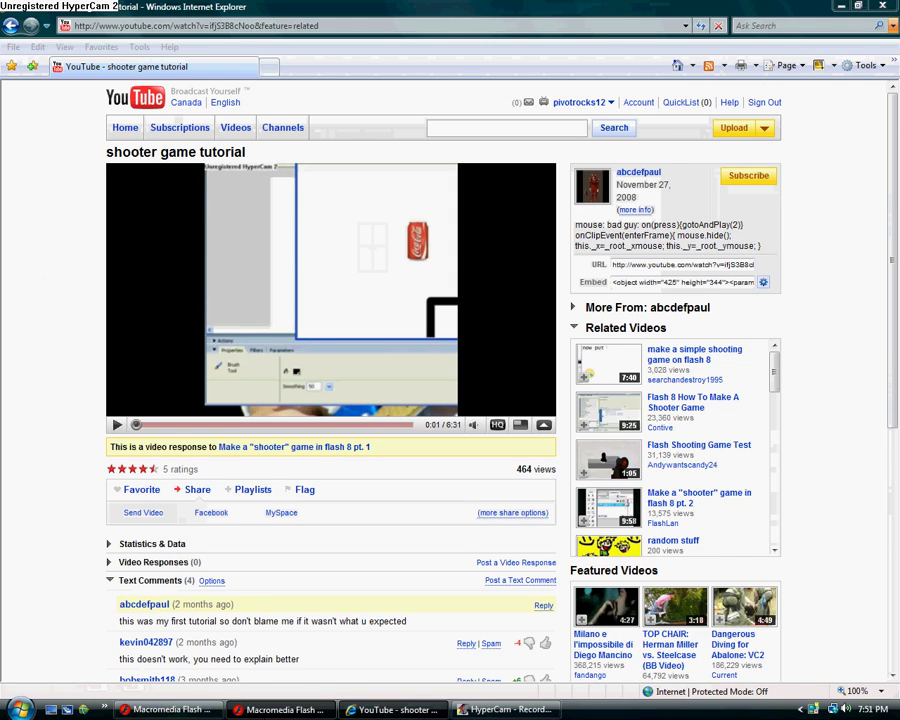
{"action": "left_click", "coordinate": [280, 709]}
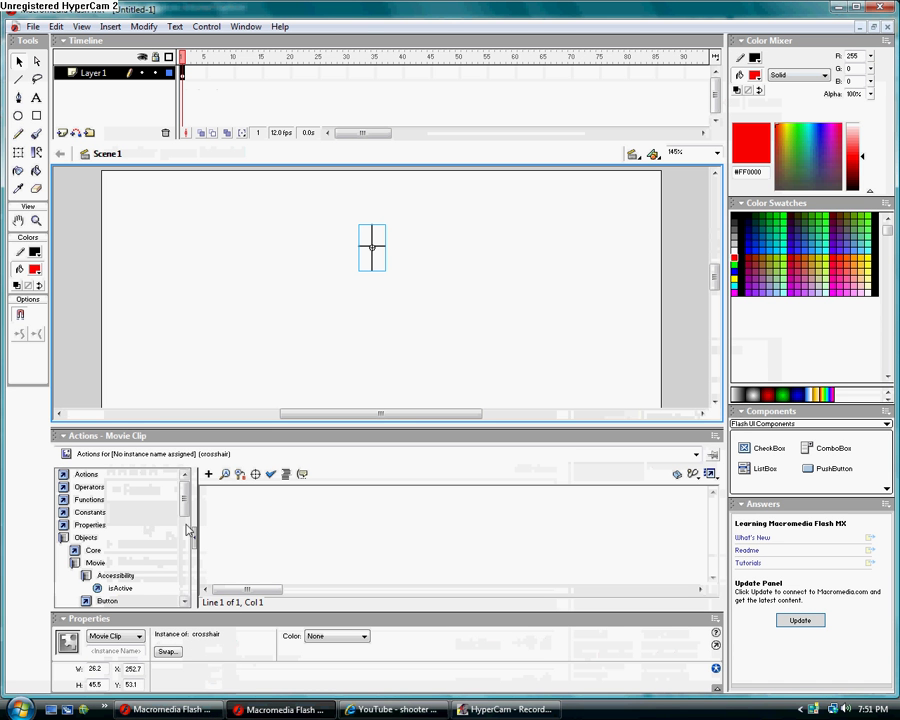
{"action": "left_click", "coordinate": [227, 499]}
{"action": "right_click", "coordinate": [227, 499]}
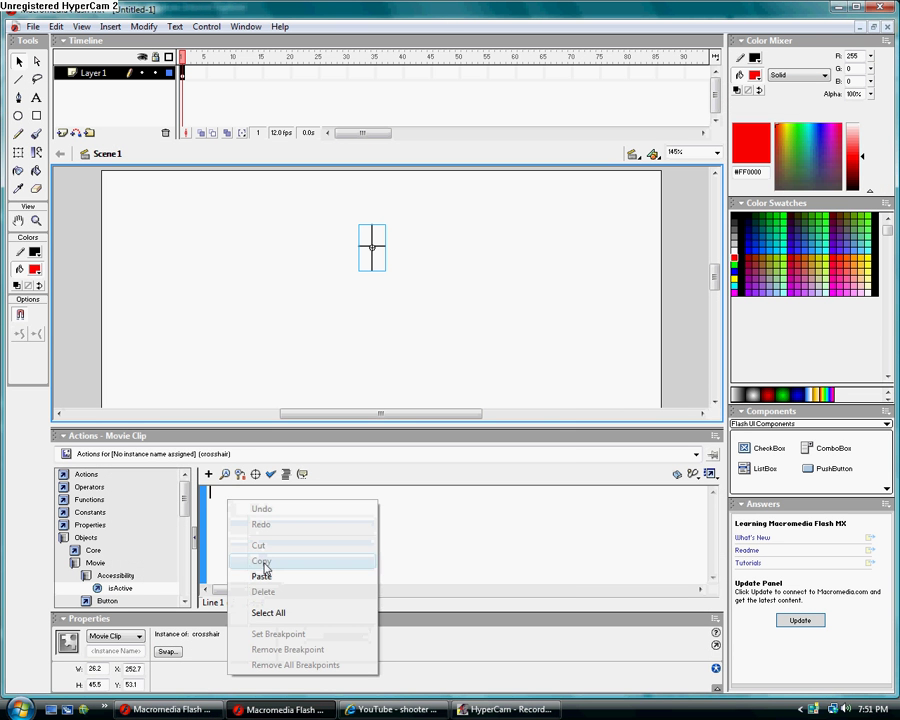
{"action": "left_click", "coordinate": [316, 578]}
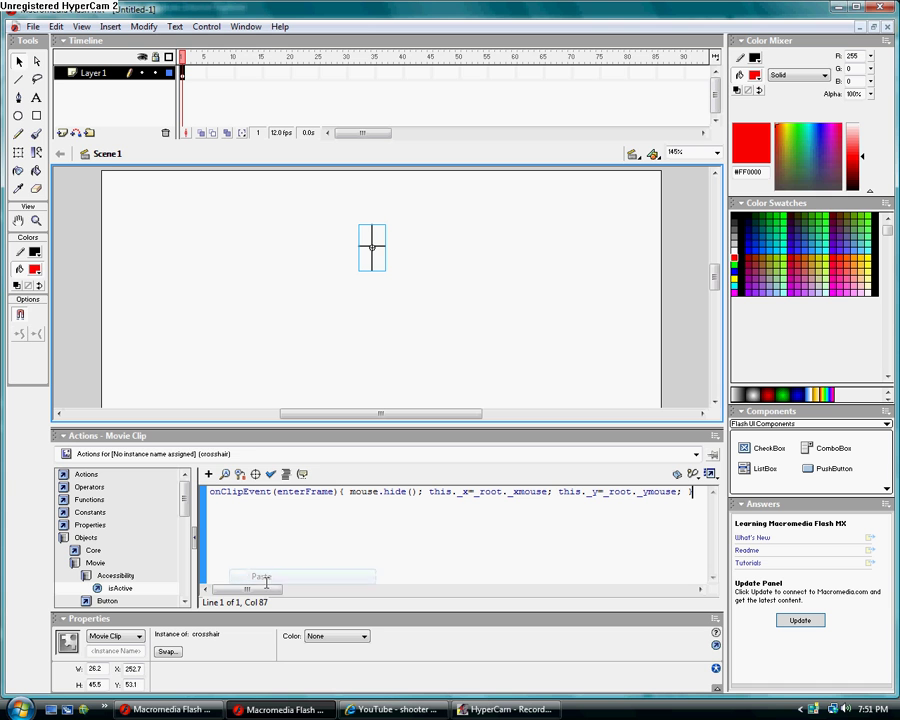
Syntax-check and auto-format the crosshair script, confirming it has no errors.
{"action": "left_click", "coordinate": [272, 476]}
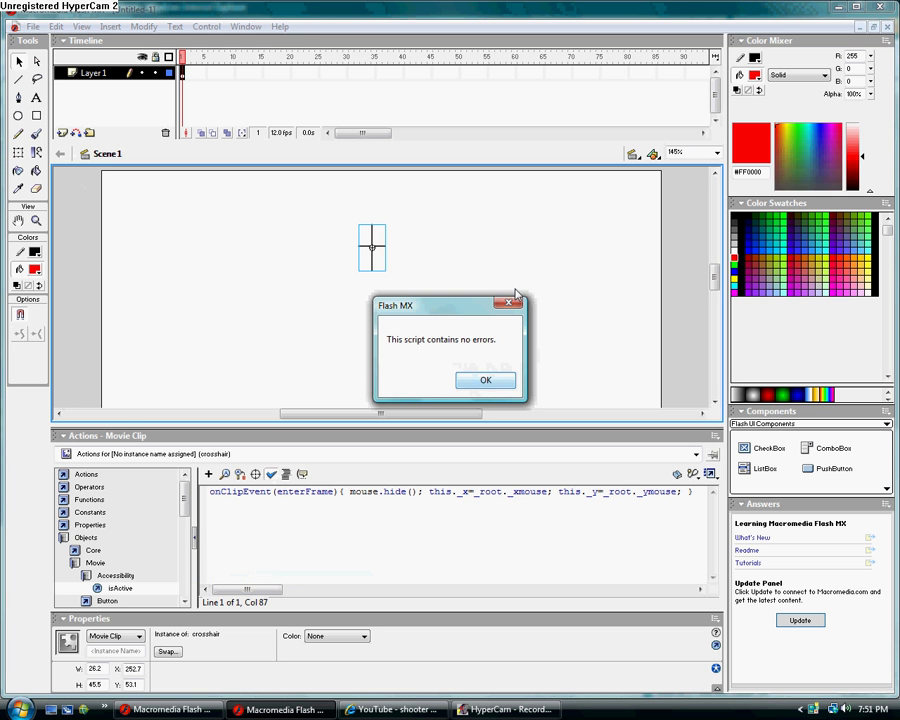
{"action": "left_click", "coordinate": [486, 381]}
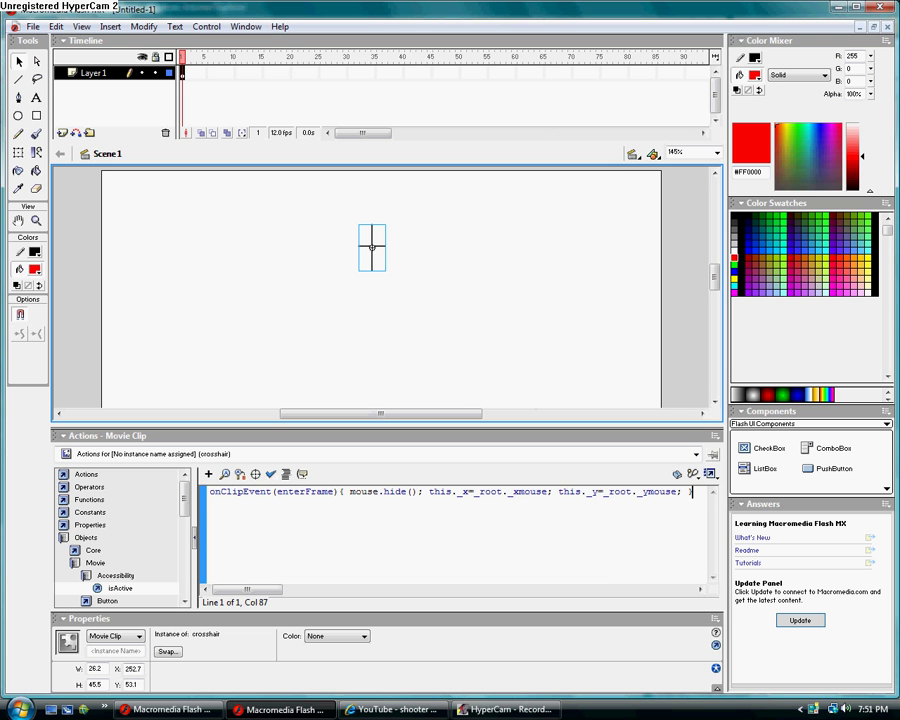
{"action": "left_click", "coordinate": [286, 476]}
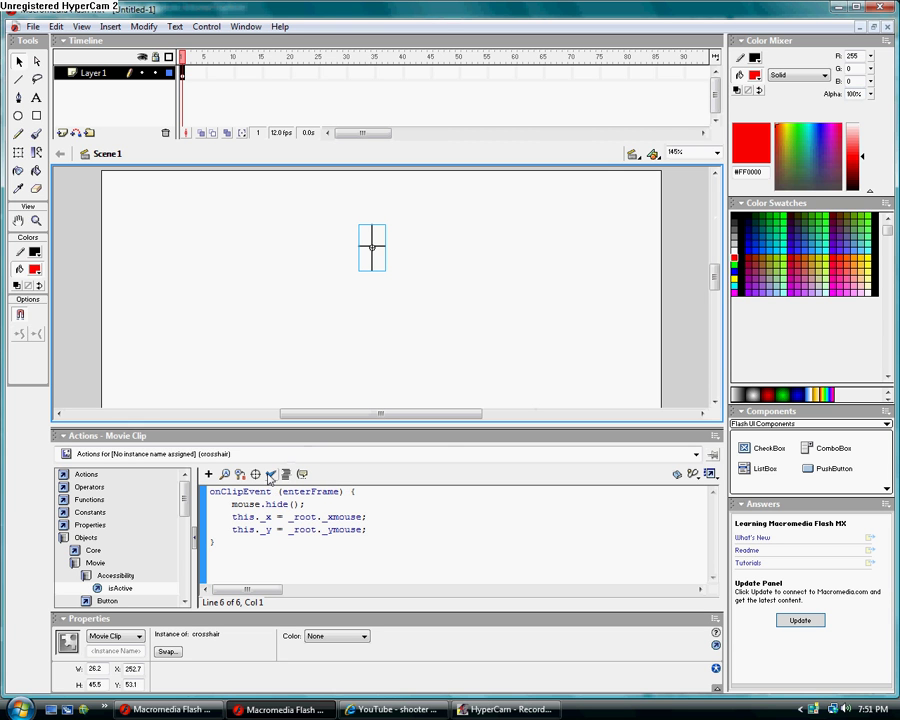
{"action": "left_click", "coordinate": [270, 475]}
{"action": "left_click", "coordinate": [486, 381]}
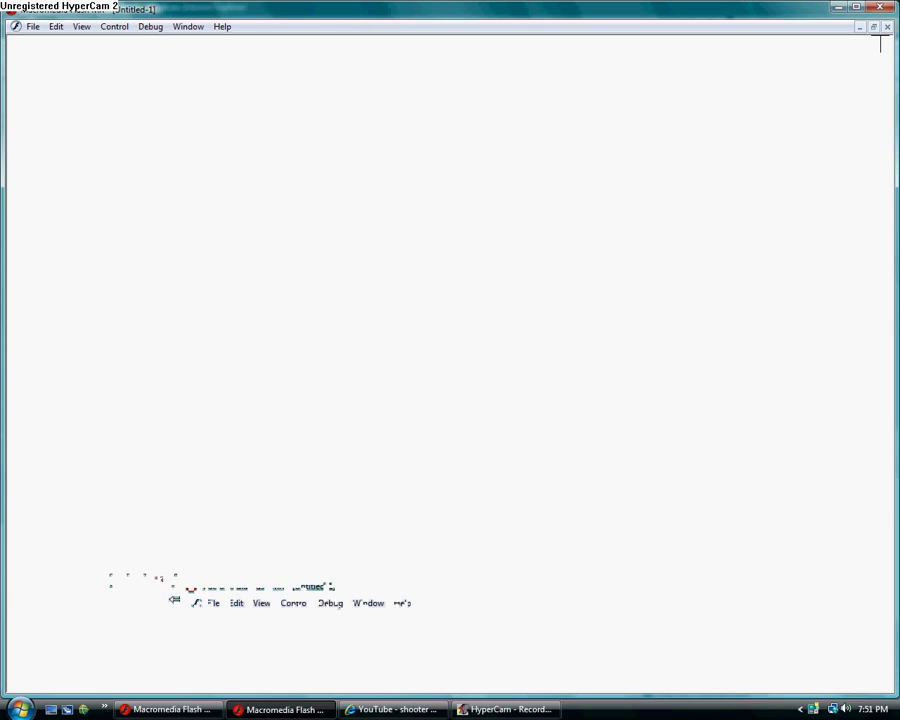
{"action": "left_click", "coordinate": [886, 27]}
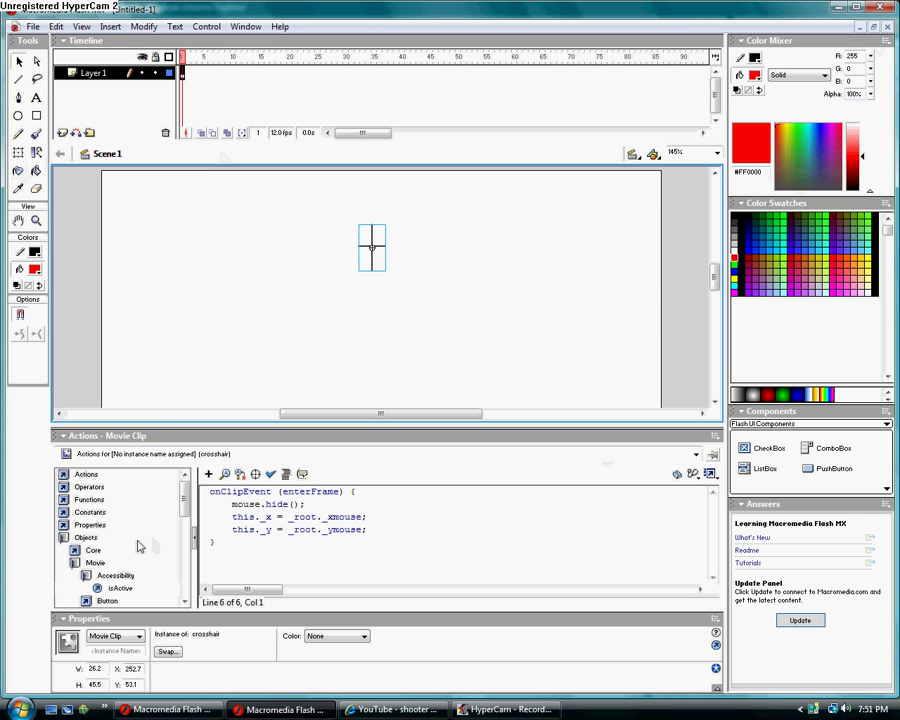
Hide the Actions panel and pick the Brush tool with a larger size.
{"action": "left_click", "coordinate": [76, 437]}
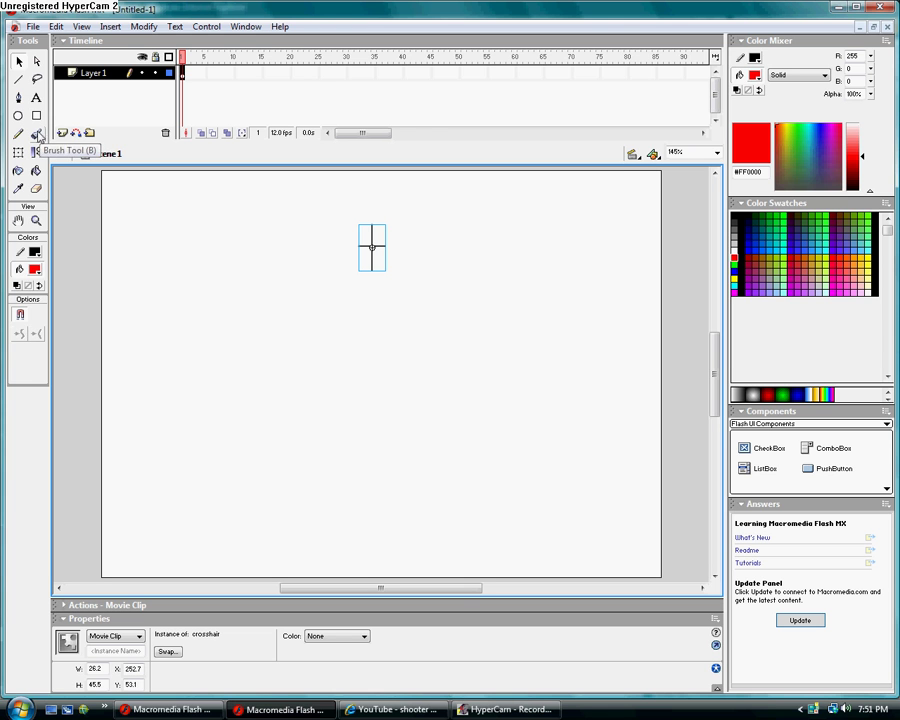
{"action": "left_click", "coordinate": [36, 134]}
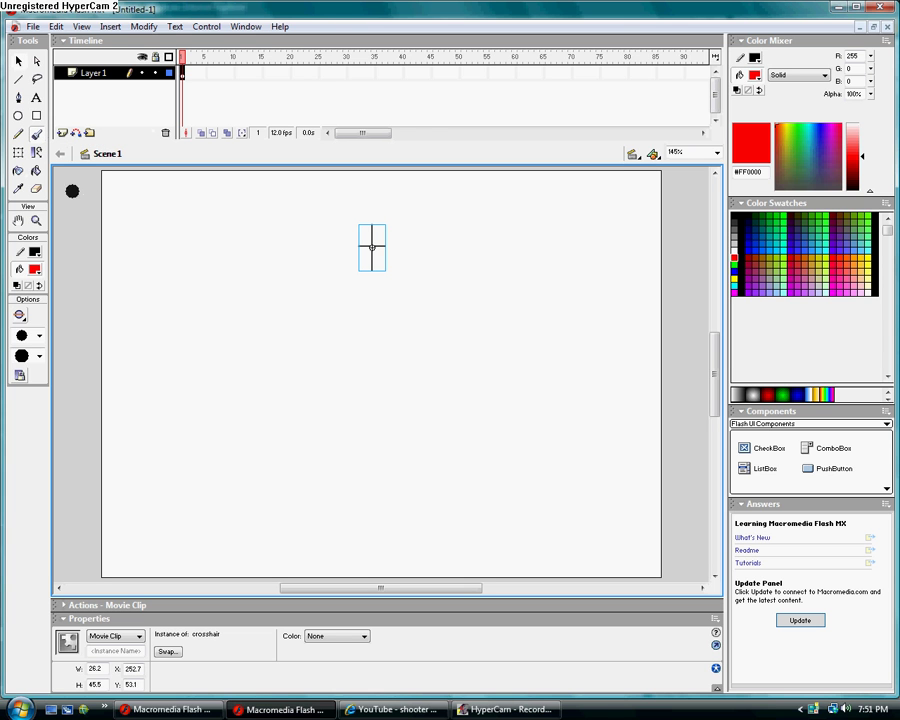
{"action": "left_click", "coordinate": [39, 336]}
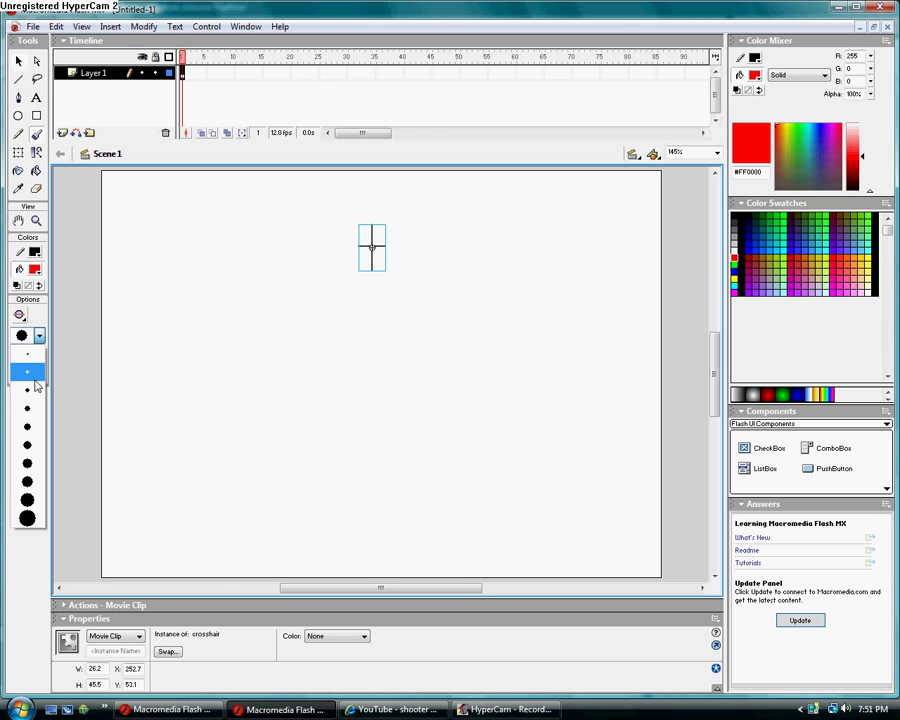
{"action": "left_click", "coordinate": [29, 431]}
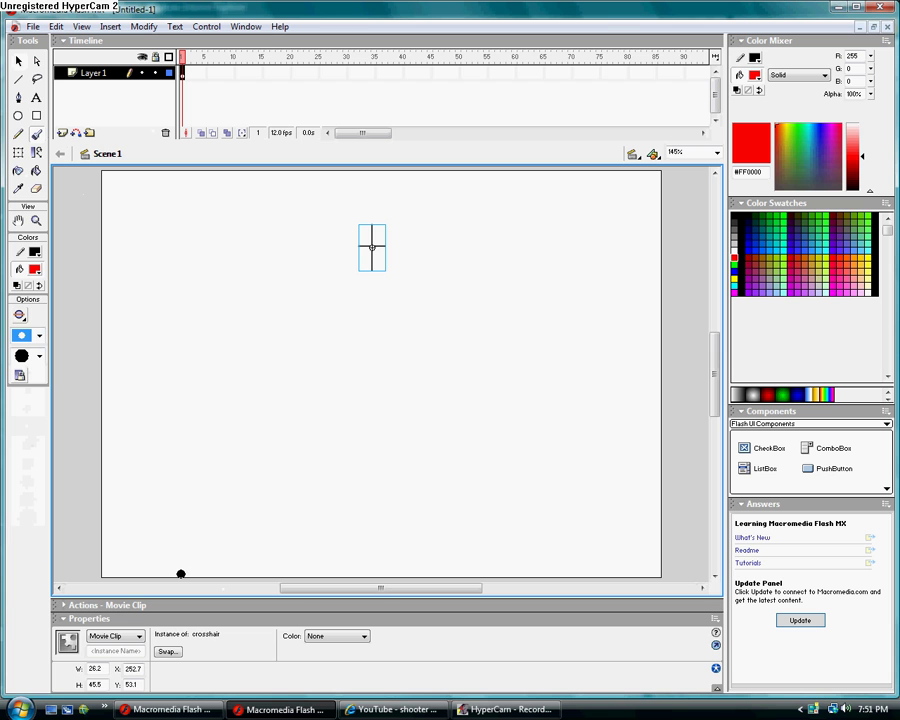
Paint a black stick figure near the bottom-left of the stage.
{"action": "mouse_move", "coordinate": [180, 572]}
{"action": "left_mouse_down"}
{"action": "mouse_move", "coordinate": [185, 564]}
{"action": "mouse_move", "coordinate": [198, 572]}
{"action": "left_mouse_up"}
{"action": "key", "text": "ctrl+z"}
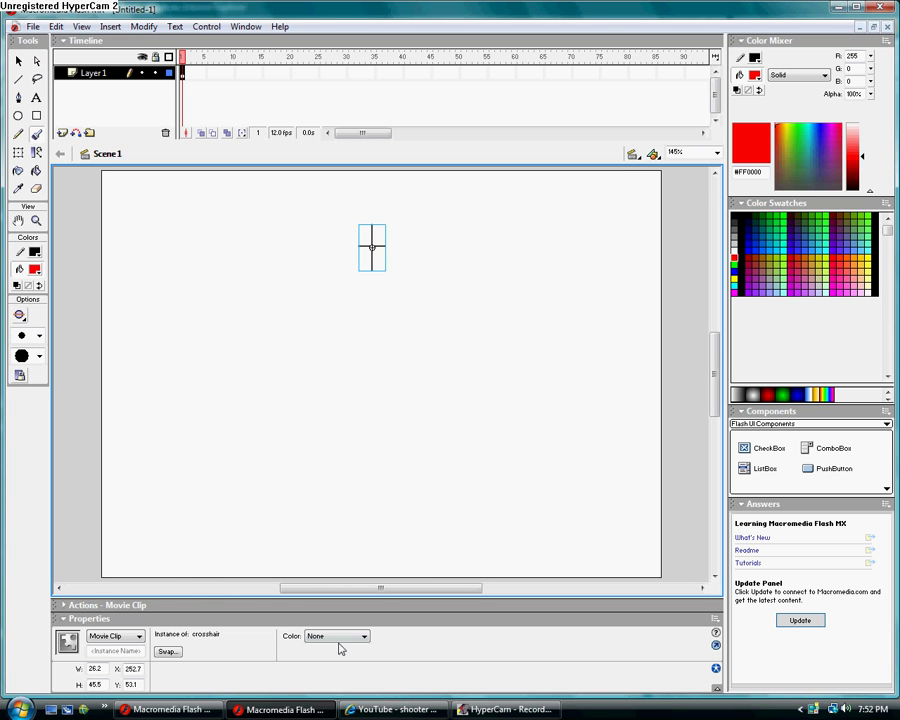
{"action": "left_click", "coordinate": [737, 216]}
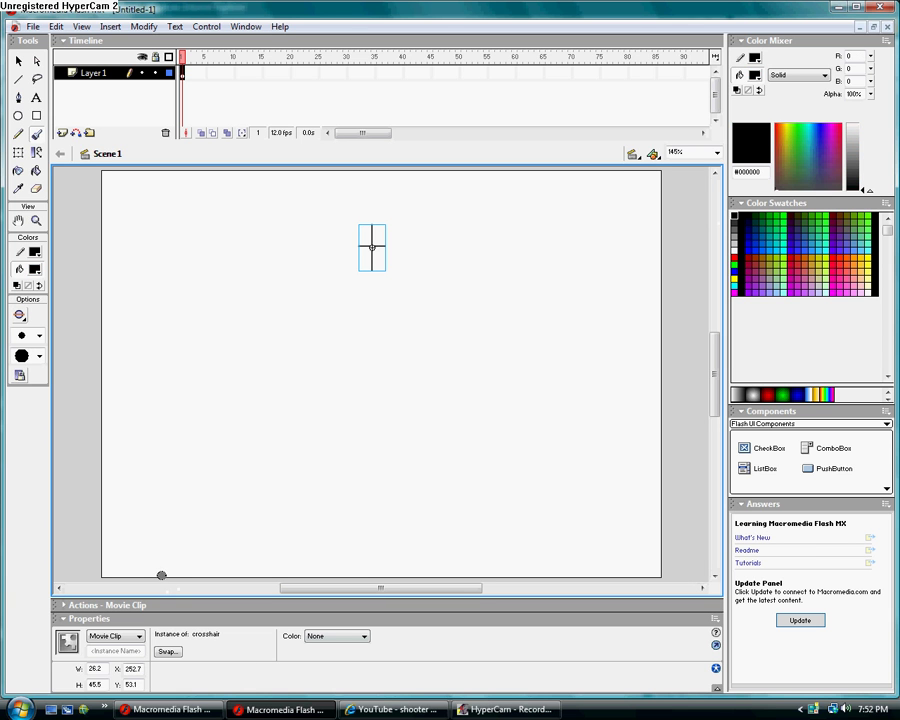
{"action": "mouse_move", "coordinate": [177, 572]}
{"action": "left_mouse_down"}
{"action": "mouse_move", "coordinate": [176, 510]}
{"action": "mouse_move", "coordinate": [178, 524]}
{"action": "mouse_move", "coordinate": [159, 539]}
{"action": "mouse_move", "coordinate": [170, 515]}
{"action": "mouse_move", "coordinate": [183, 537]}
{"action": "left_mouse_up"}
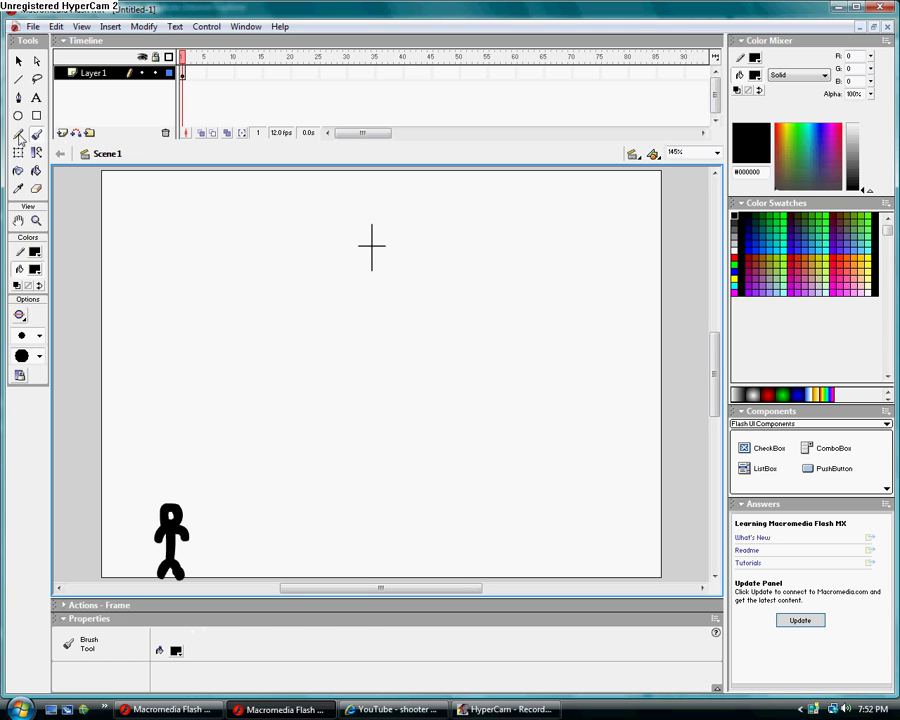
{"action": "left_click", "coordinate": [18, 60]}
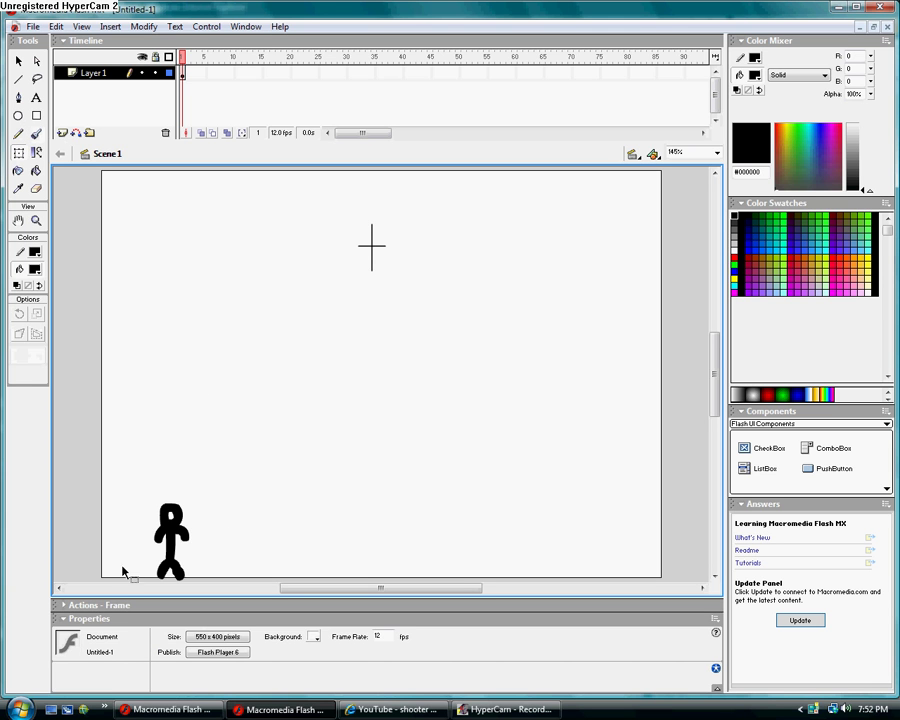
Convert the stick figure into a button symbol named 'guy' and show its Actions panel.
{"action": "left_click", "coordinate": [190, 540]}
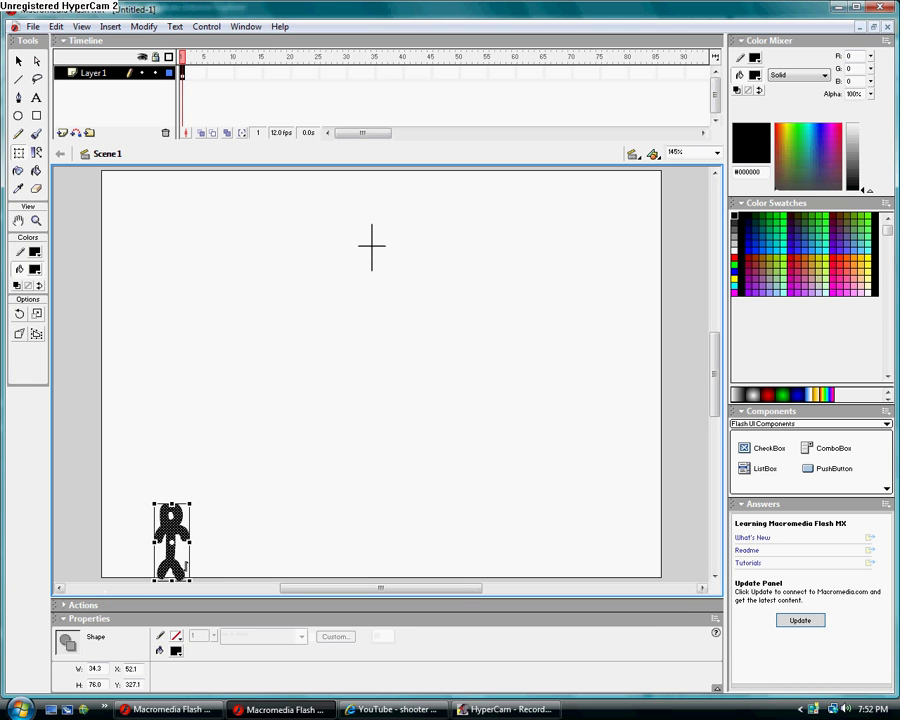
{"action": "right_click", "coordinate": [168, 544]}
{"action": "left_click", "coordinate": [228, 514]}
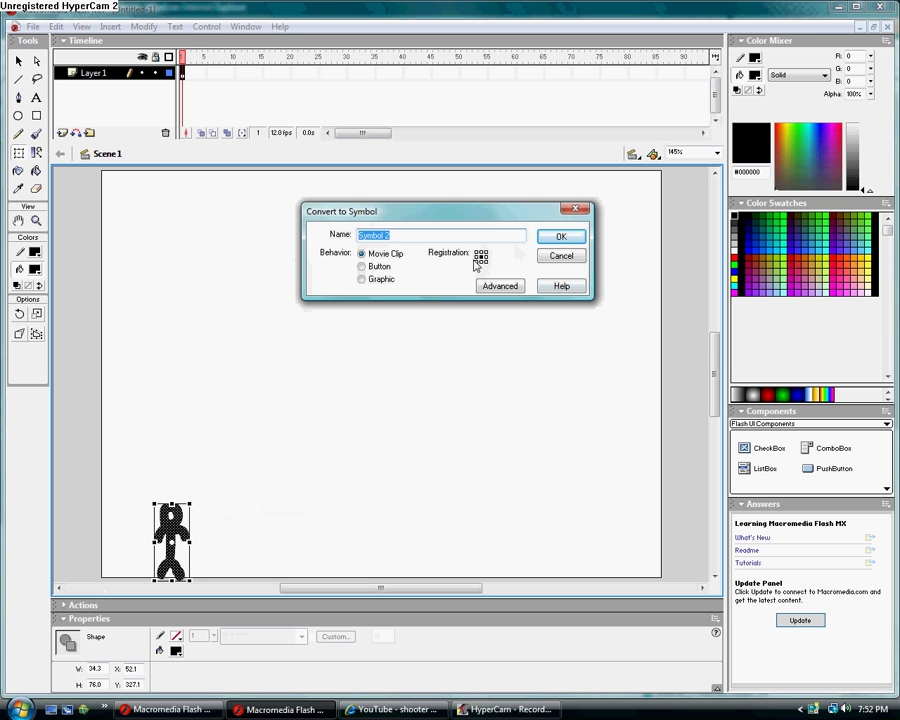
{"action": "key", "text": "BackSpace"}
{"action": "type", "text": "uy"}
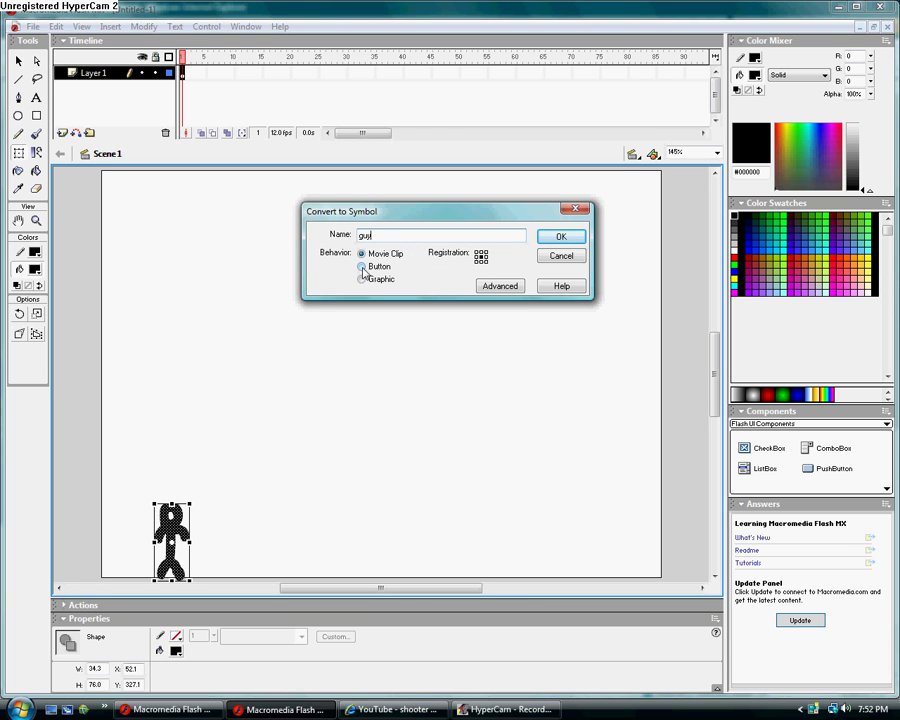
{"action": "left_click", "coordinate": [362, 268]}
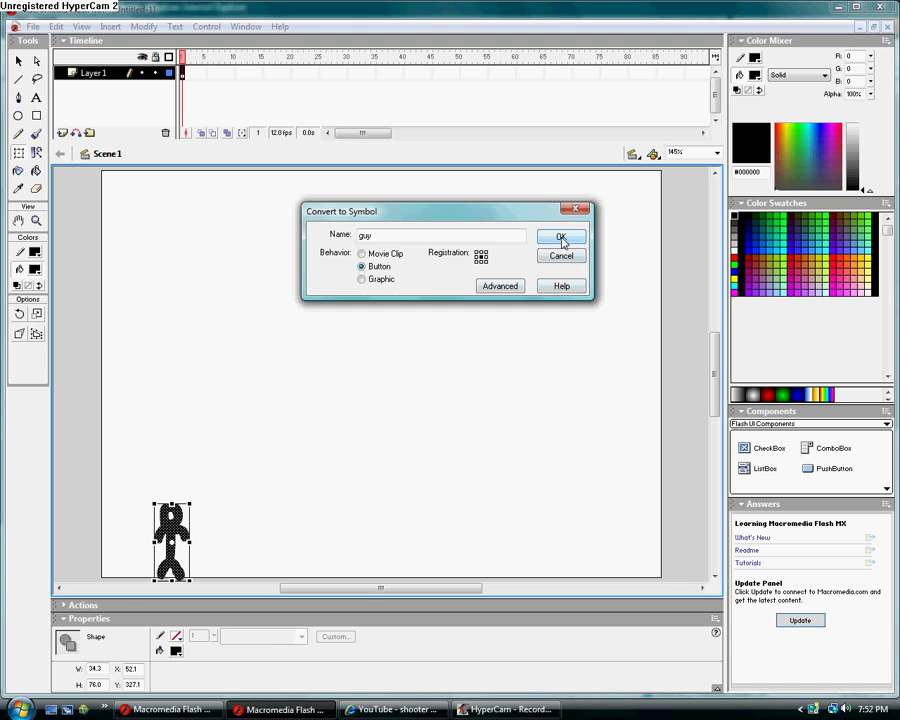
{"action": "left_click", "coordinate": [562, 237]}
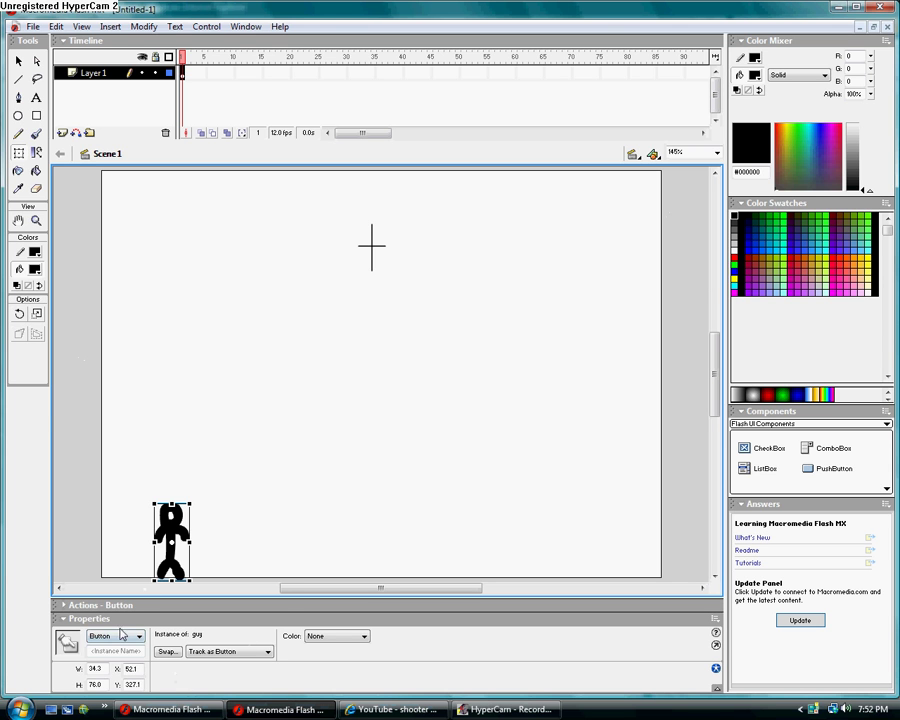
{"action": "left_click", "coordinate": [98, 607]}
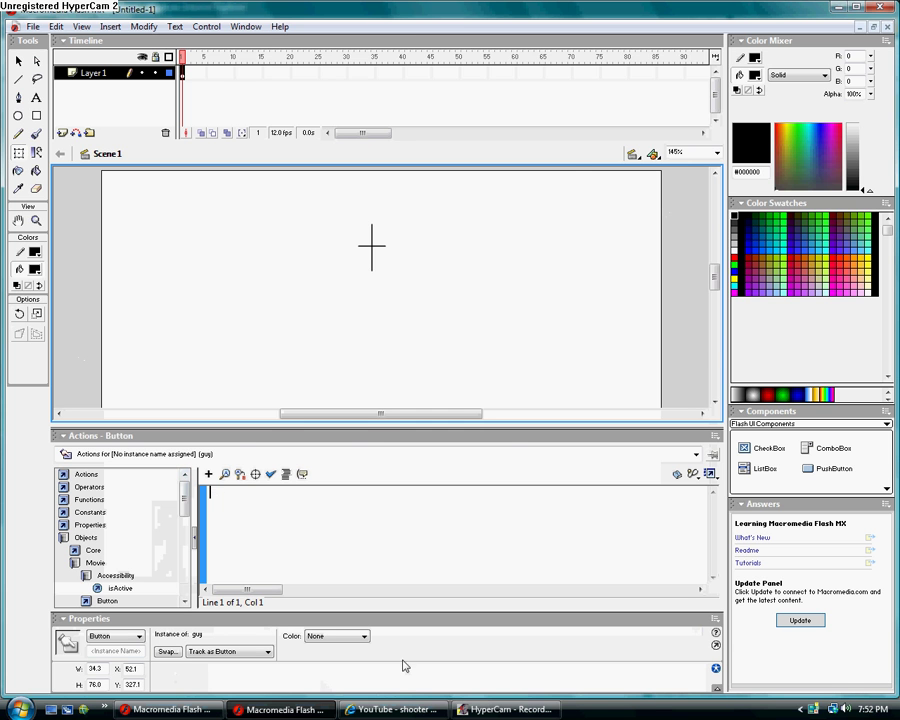
Minimize the YouTube tutorial window to reveal the desktop sticky note.
{"action": "left_click", "coordinate": [857, 26]}
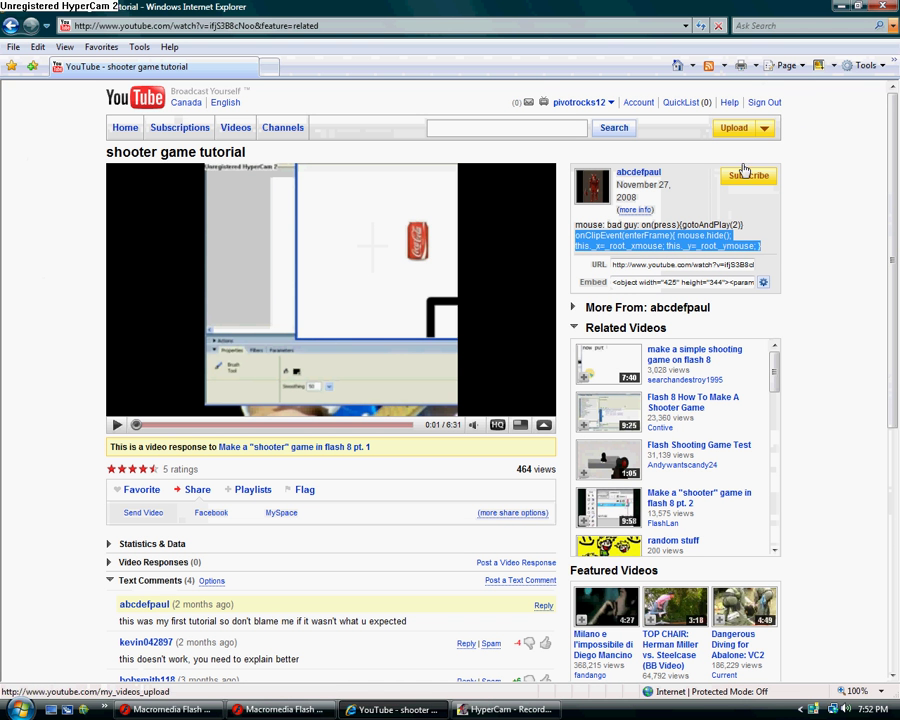
{"action": "left_click", "coordinate": [845, 8]}
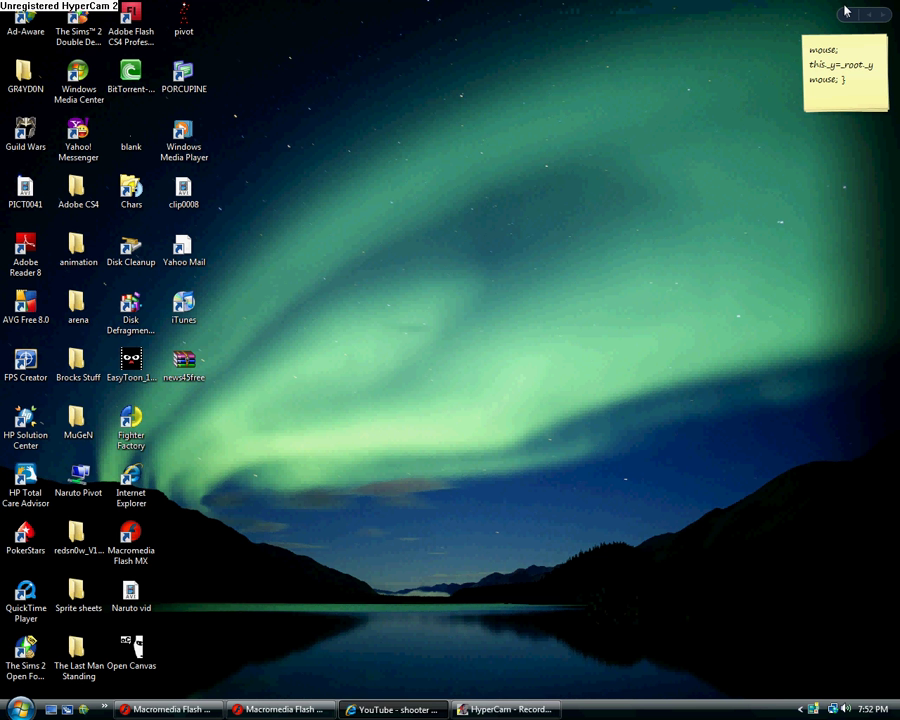
{"action": "mouse_move", "coordinate": [845, 72]}
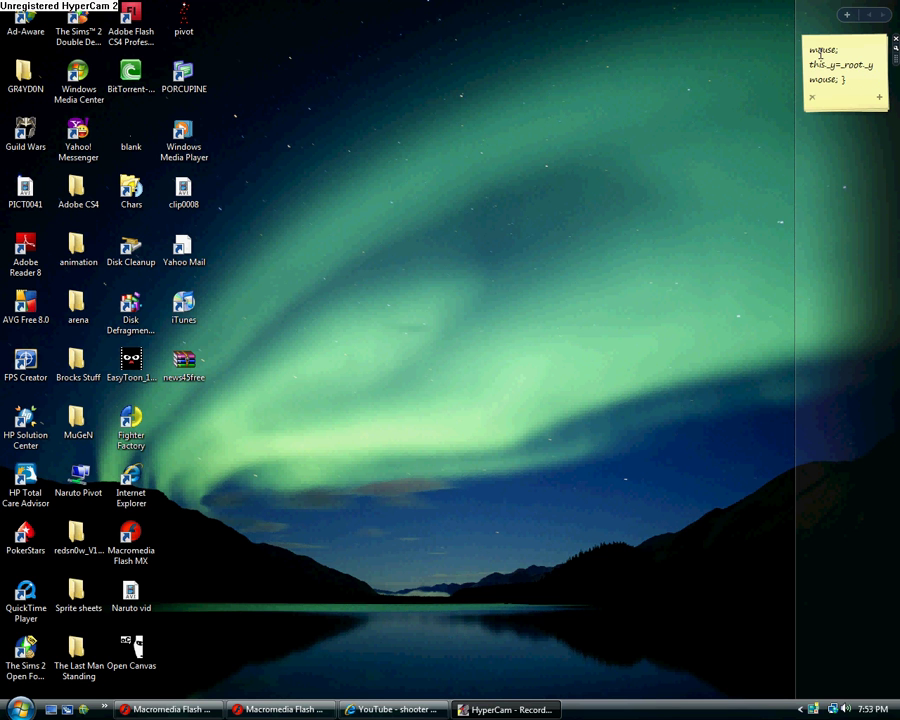
Copy the on(press){gotoAndPlay(2)} code from the sticky note and return to Flash.
{"action": "scroll", "coordinate": [845, 80], "scroll_direction": "down", "scroll_amount": 1}
{"action": "scroll", "coordinate": [840, 80], "scroll_direction": "down", "scroll_amount": 1}
{"action": "scroll", "coordinate": [835, 81], "scroll_direction": "down", "scroll_amount": 1}
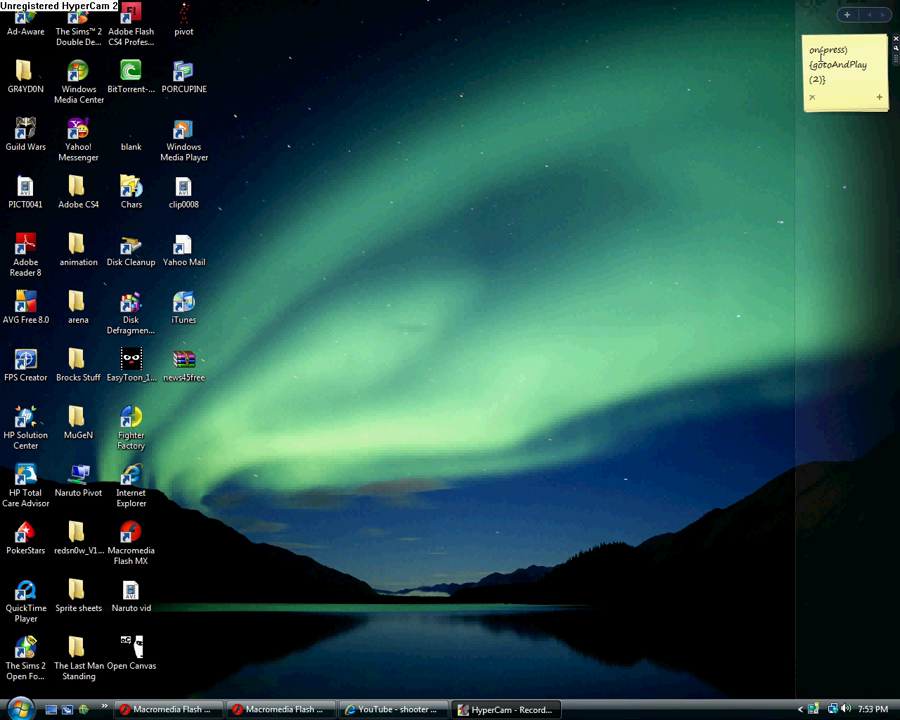
{"action": "mouse_move", "coordinate": [809, 50]}
{"action": "left_mouse_down"}
{"action": "mouse_move", "coordinate": [846, 50]}
{"action": "mouse_move", "coordinate": [846, 82]}
{"action": "left_mouse_up"}
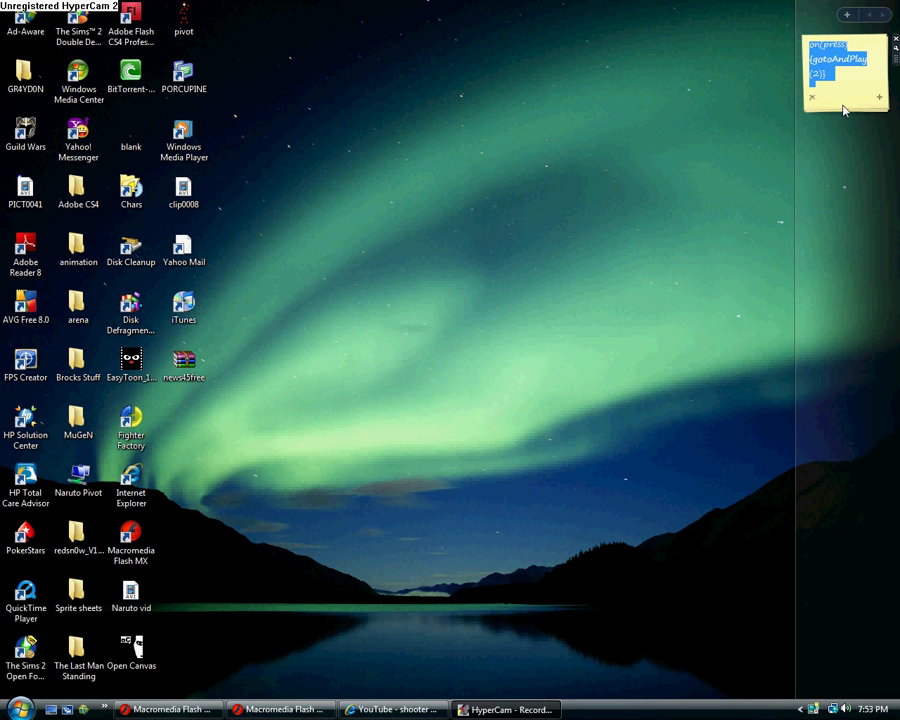
{"action": "right_click", "coordinate": [822, 60]}
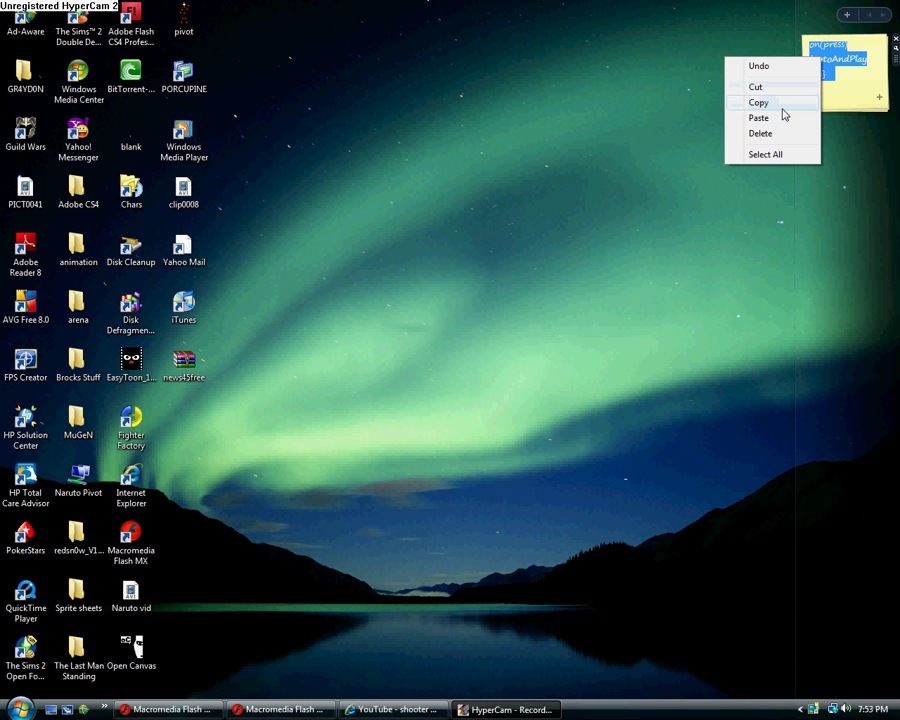
{"action": "left_click", "coordinate": [761, 103]}
{"action": "mouse_move", "coordinate": [393, 710]}
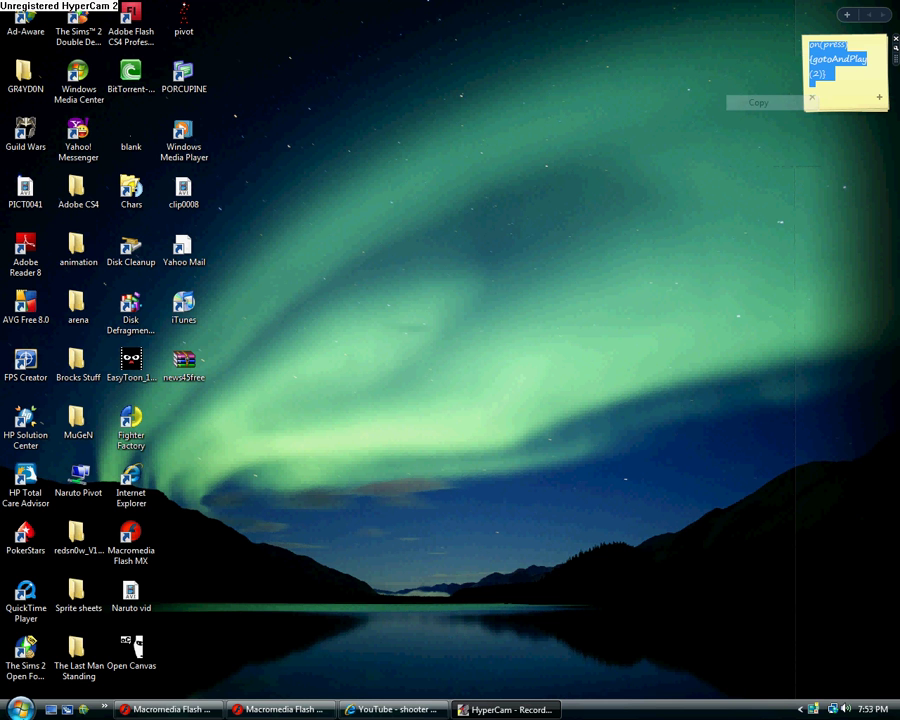
{"action": "left_click", "coordinate": [414, 711]}
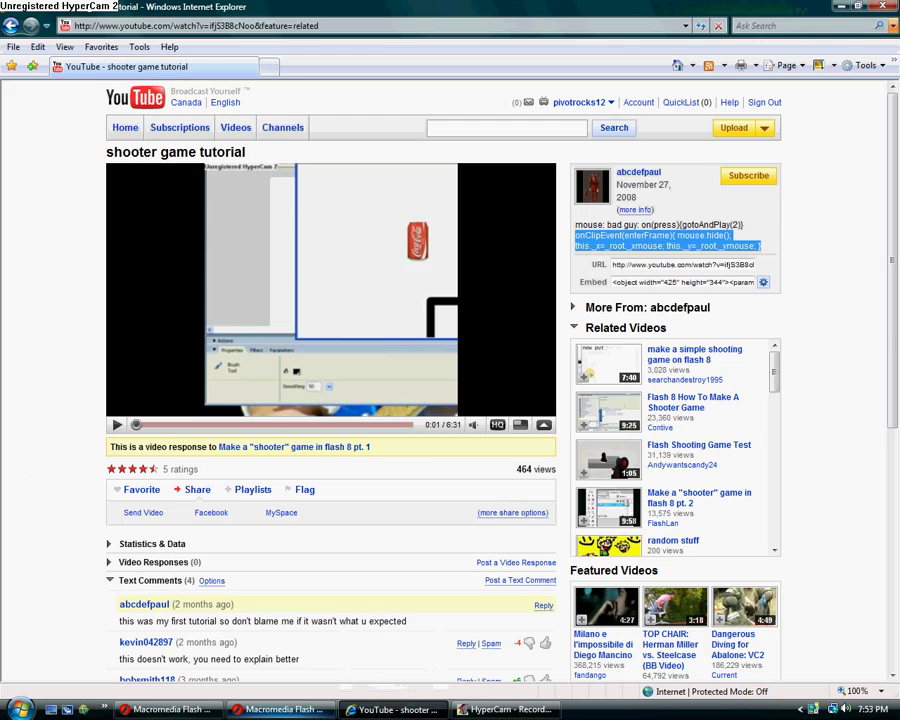
{"action": "left_click", "coordinate": [280, 710]}
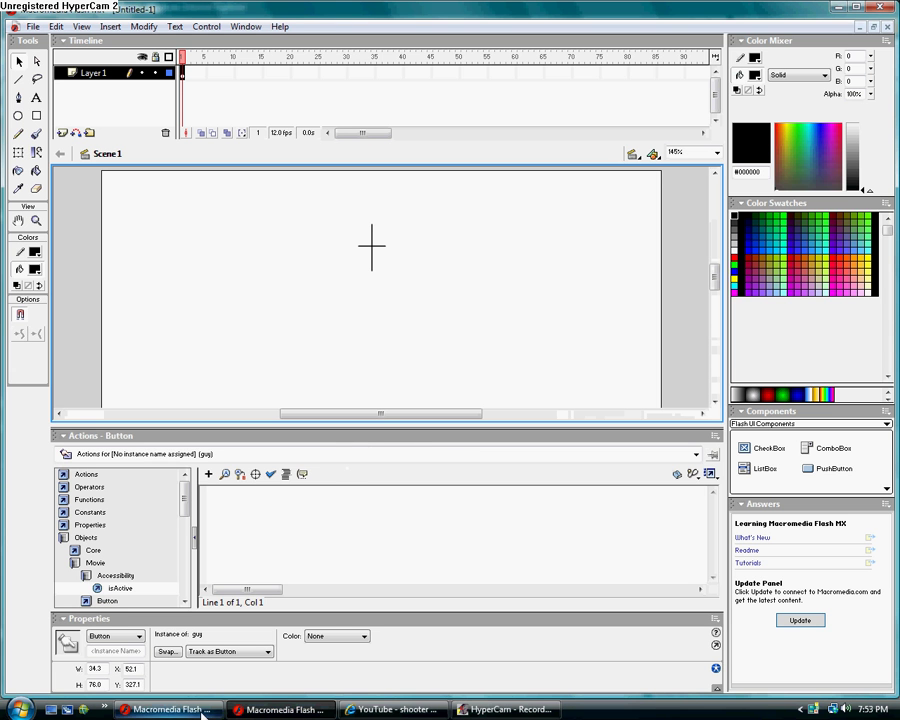
Return to the game document and zoom out to see the whole stage.
{"action": "left_click", "coordinate": [165, 710]}
{"action": "left_click", "coordinate": [258, 710]}
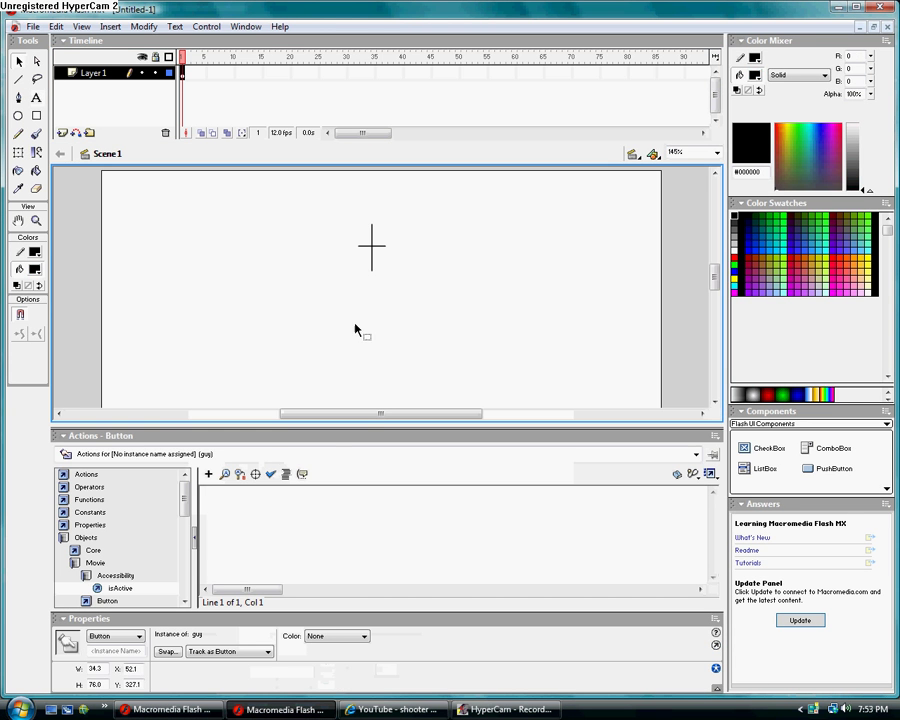
{"action": "left_click", "coordinate": [713, 300]}
{"action": "left_click_drag", "start_coordinate": [713, 285], "coordinate": [713, 297]}
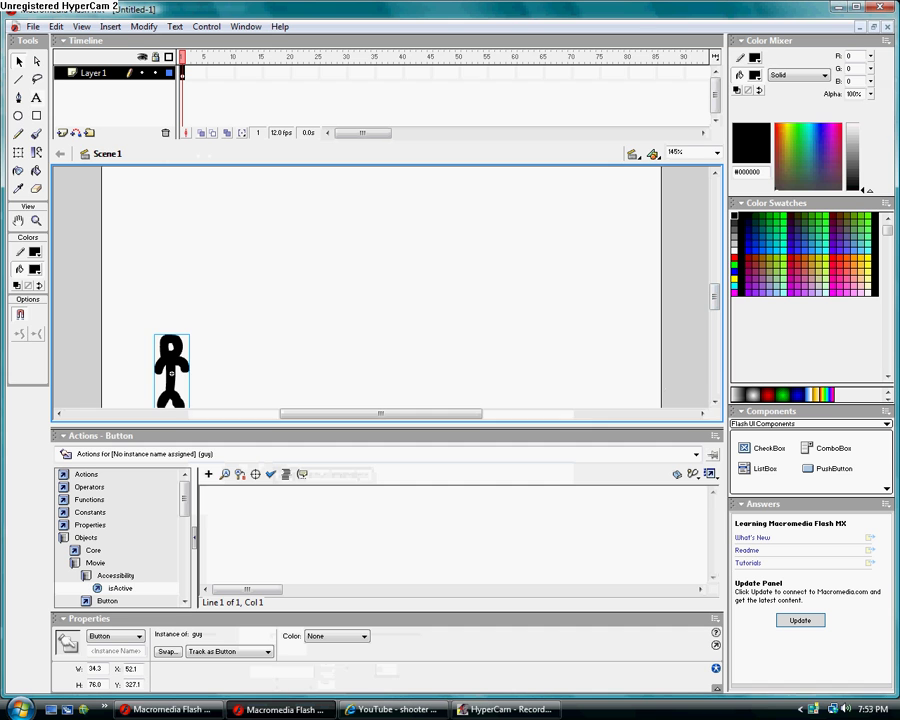
{"action": "key", "text": "ctrl+minus"}
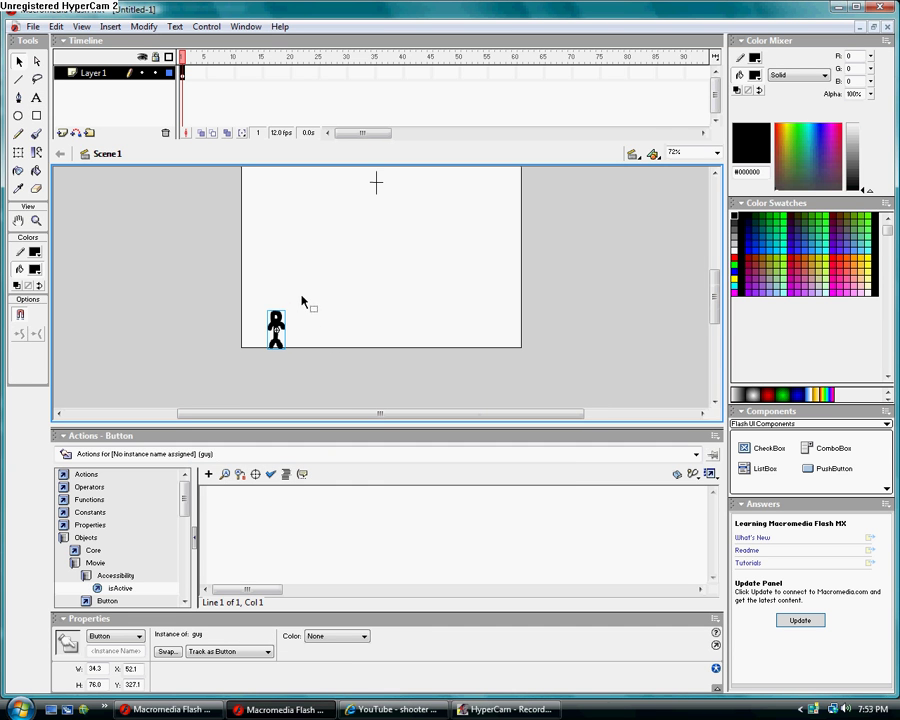
Paste on(press){gotoAndPlay(2)} into the guy button's script, then syntax-check and auto-format it.
{"action": "left_click", "coordinate": [226, 502]}
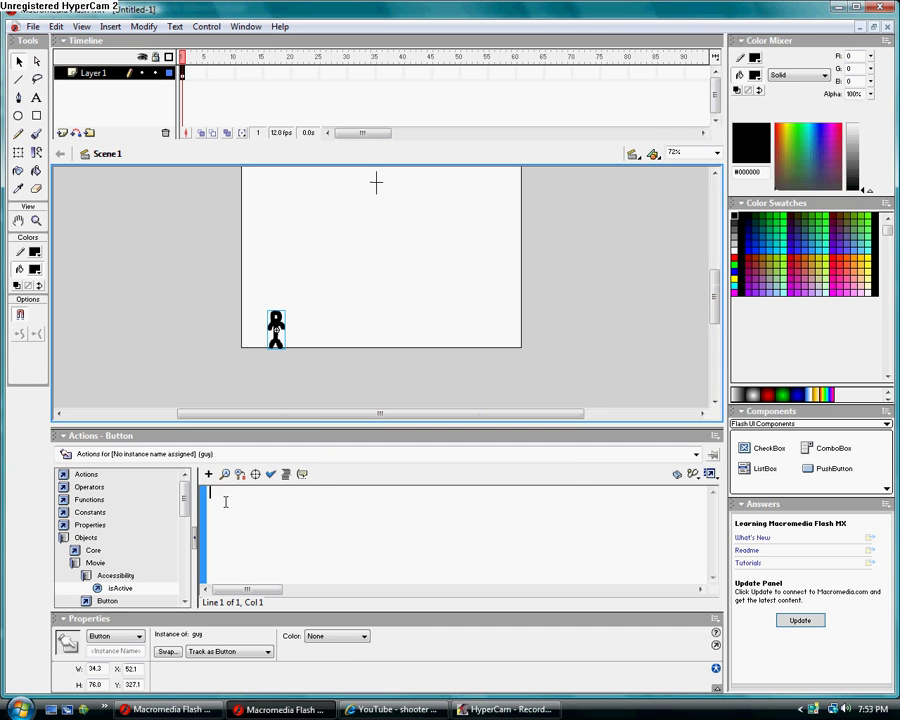
{"action": "right_click", "coordinate": [226, 502]}
{"action": "left_click", "coordinate": [284, 576]}
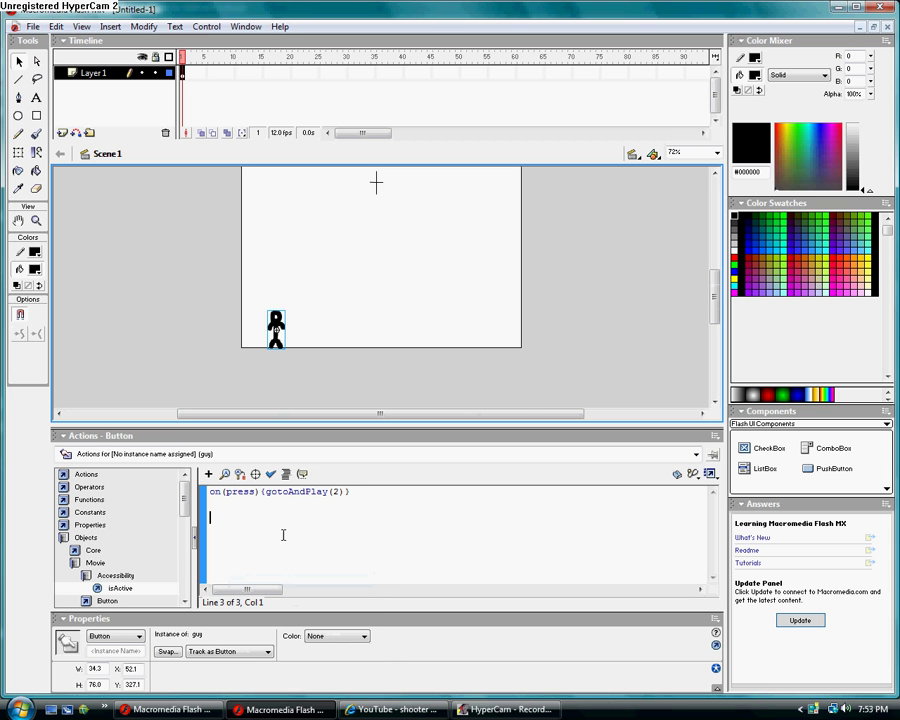
{"action": "left_click", "coordinate": [270, 474]}
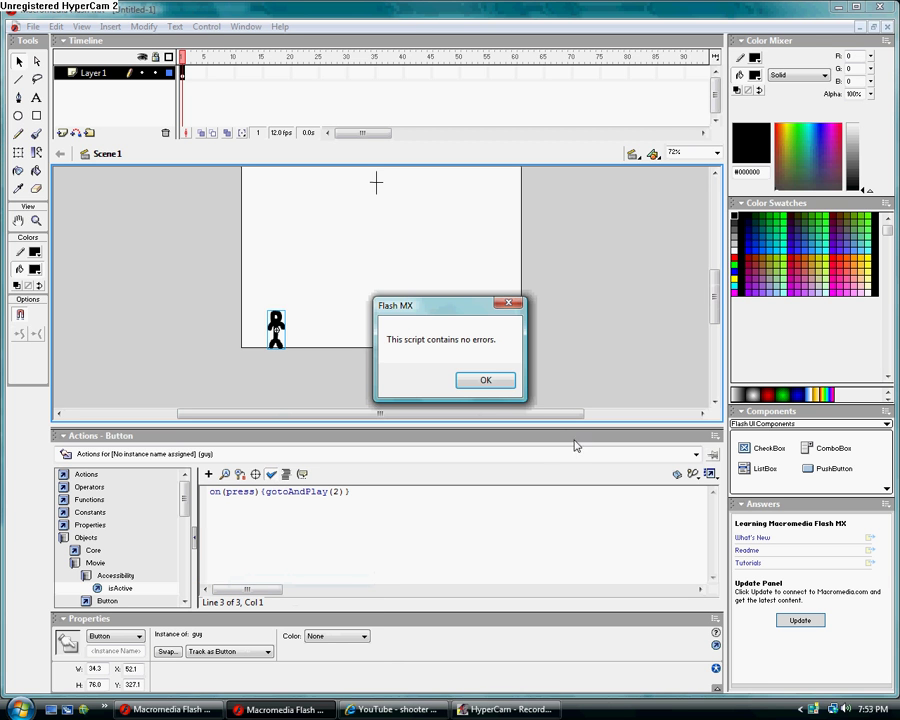
{"action": "left_click", "coordinate": [485, 380]}
{"action": "left_click", "coordinate": [286, 475]}
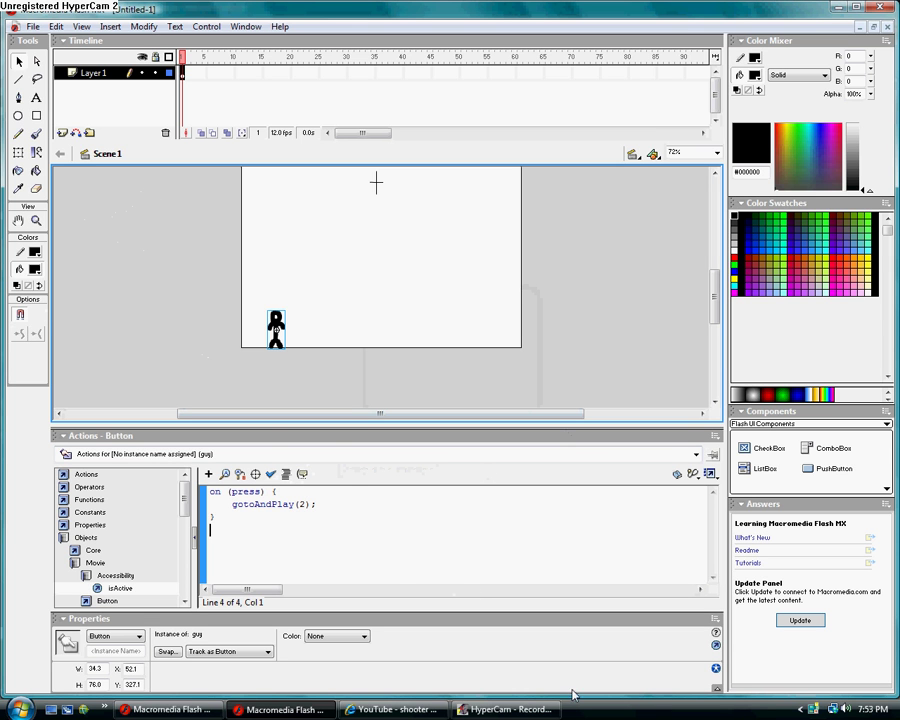
Add a stop() action to frame 1 so the movie waits on its opening frame.
{"action": "left_click", "coordinate": [72, 437]}
{"action": "right_click", "coordinate": [183, 76]}
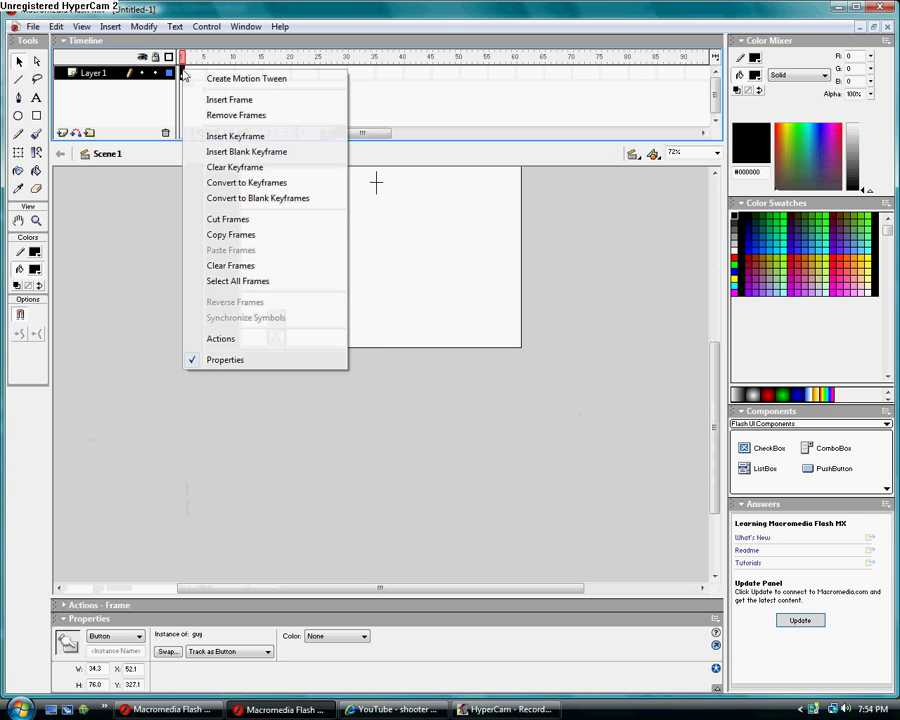
{"action": "left_click", "coordinate": [224, 338]}
{"action": "type", "text": "stop"}
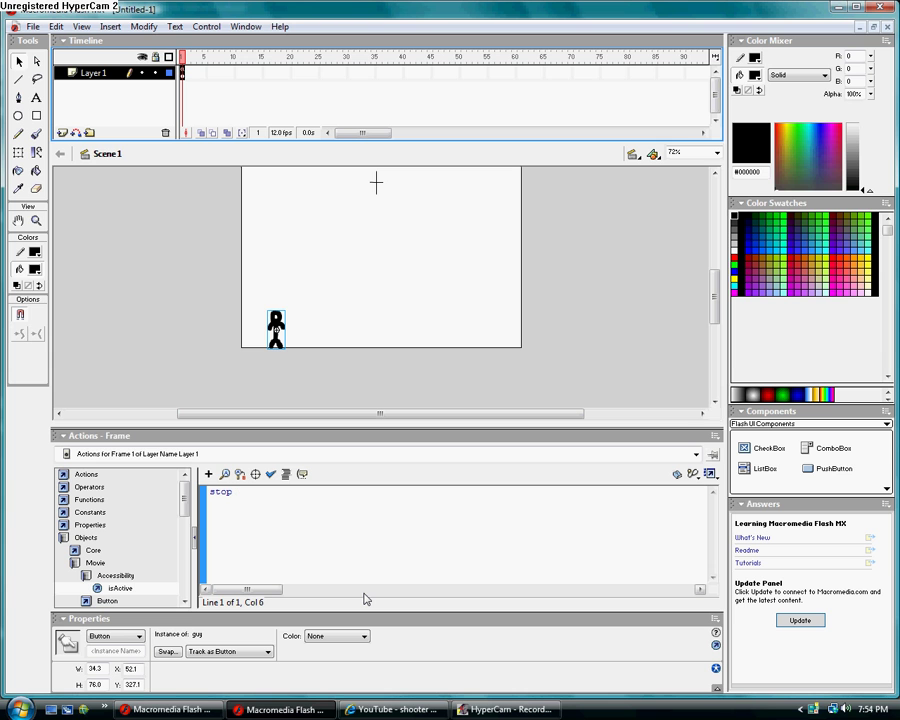
{"action": "type", "text": "();"}
Add blank keyframe 2 with onion skin and zoom, and brush-paint the first hit pose.
{"action": "left_click", "coordinate": [68, 436]}
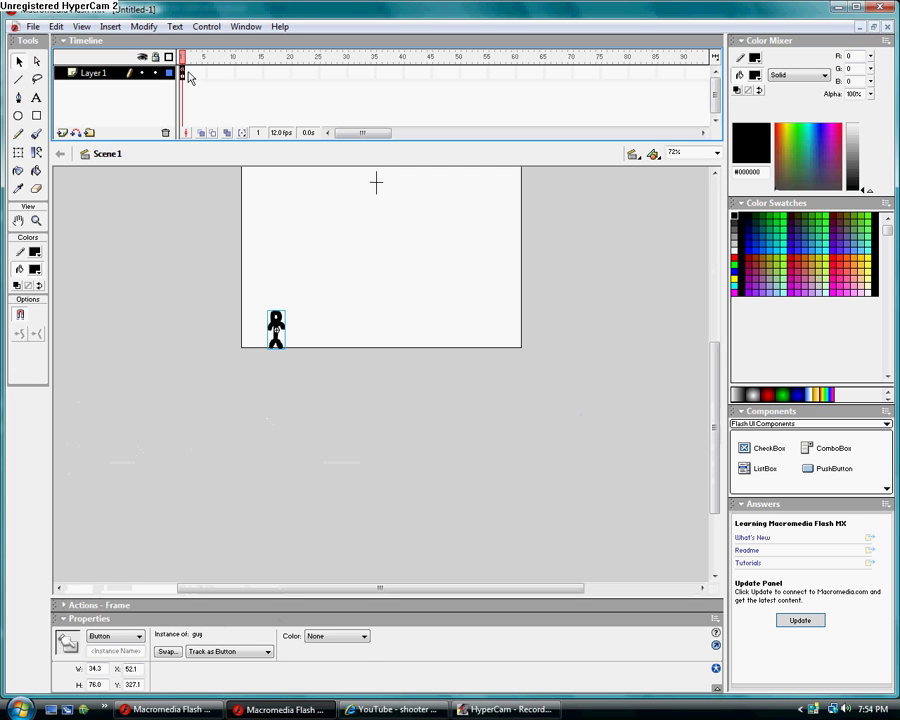
{"action": "left_click", "coordinate": [185, 74]}
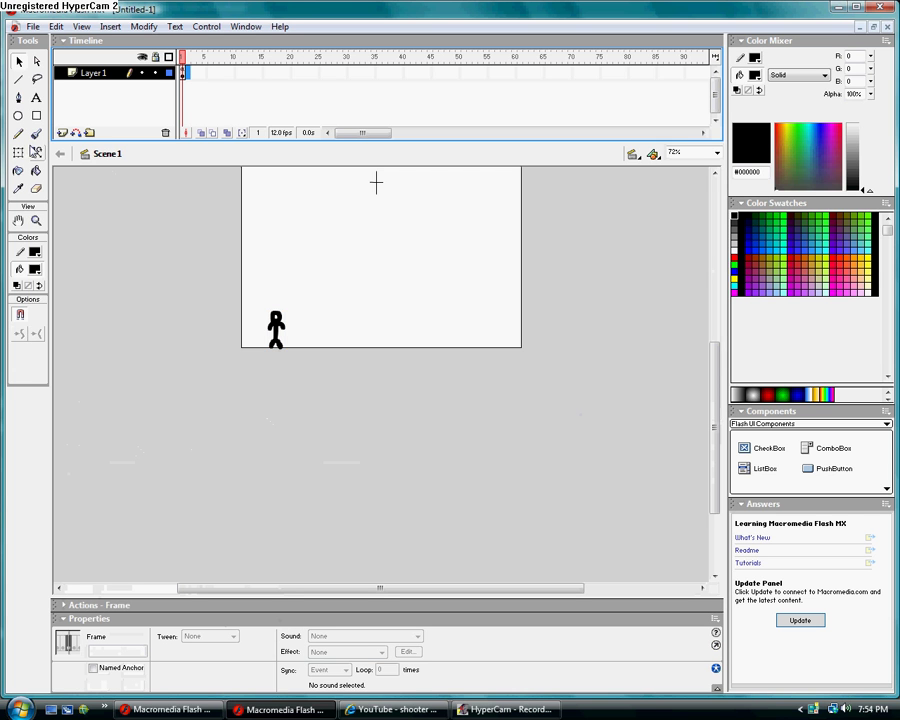
{"action": "left_click", "coordinate": [184, 75]}
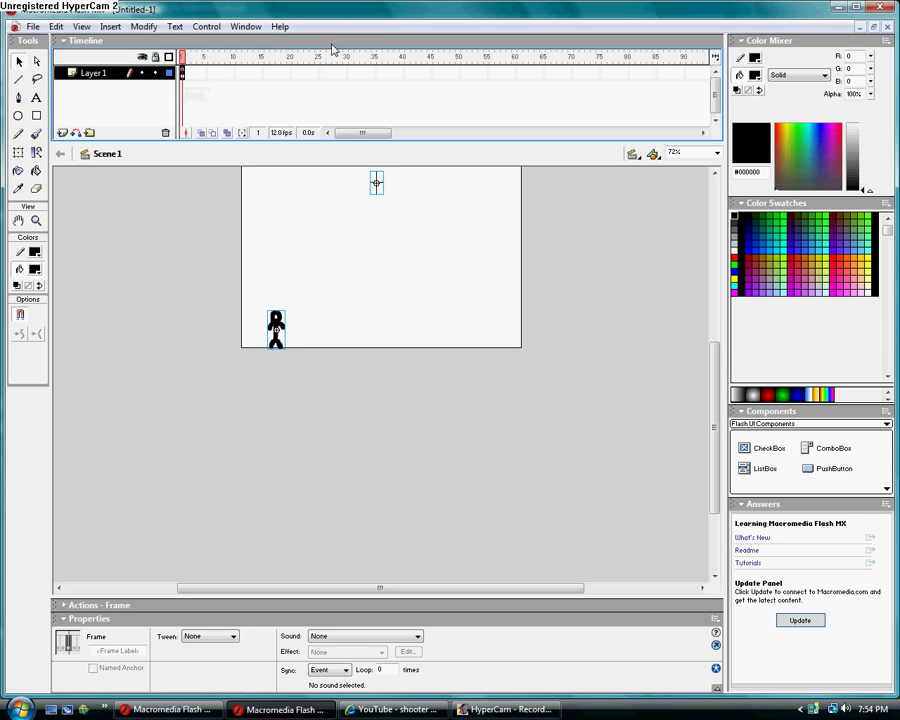
{"action": "key", "text": "F7"}
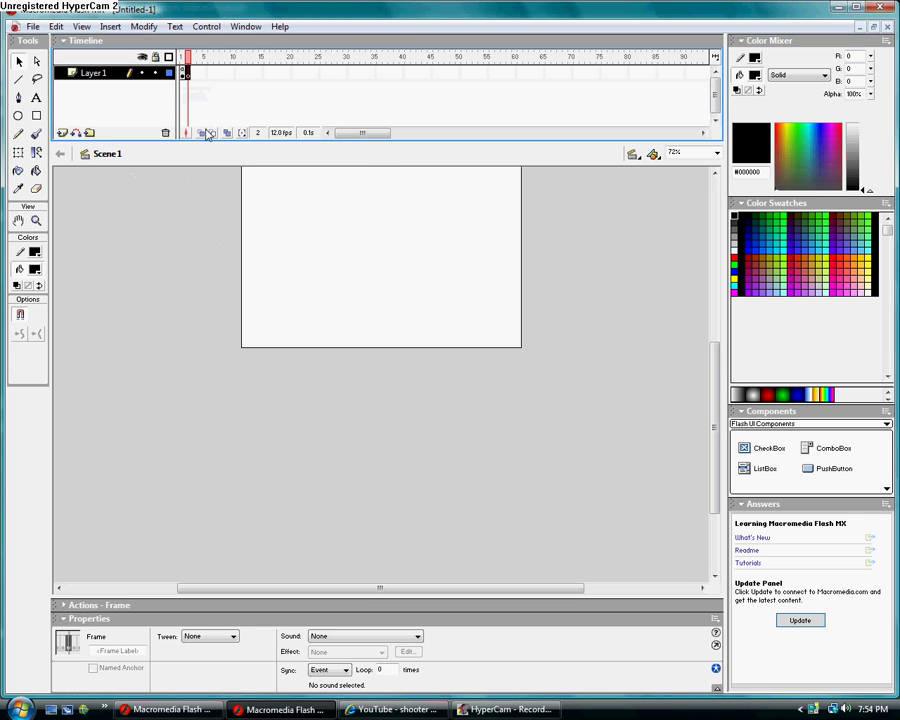
{"action": "left_click", "coordinate": [201, 133]}
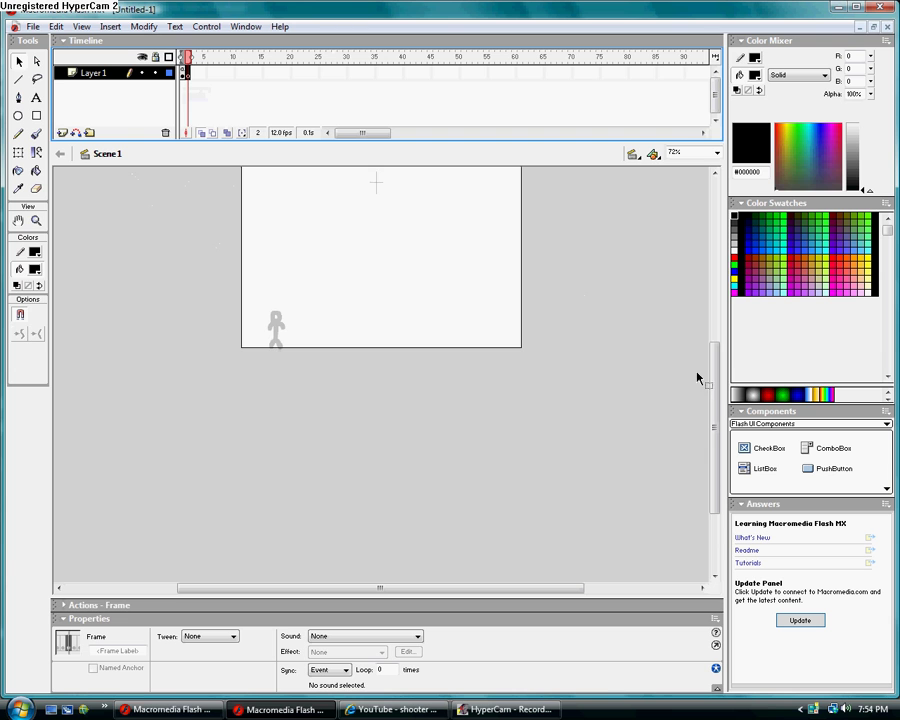
{"action": "left_click_drag", "start_coordinate": [716, 380], "coordinate": [716, 340]}
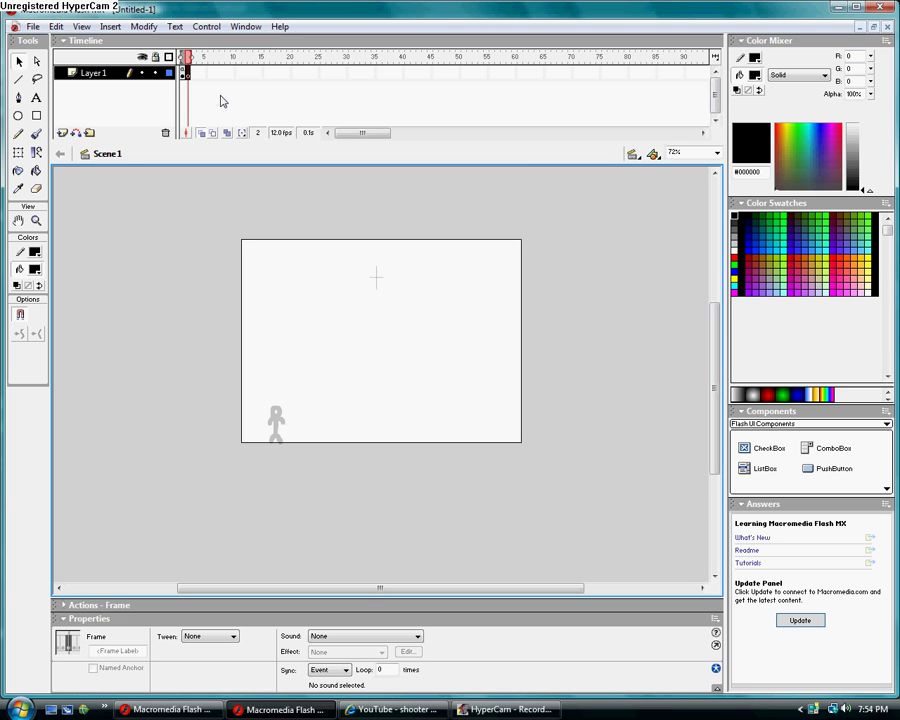
{"action": "key", "text": "ctrl+equal"}
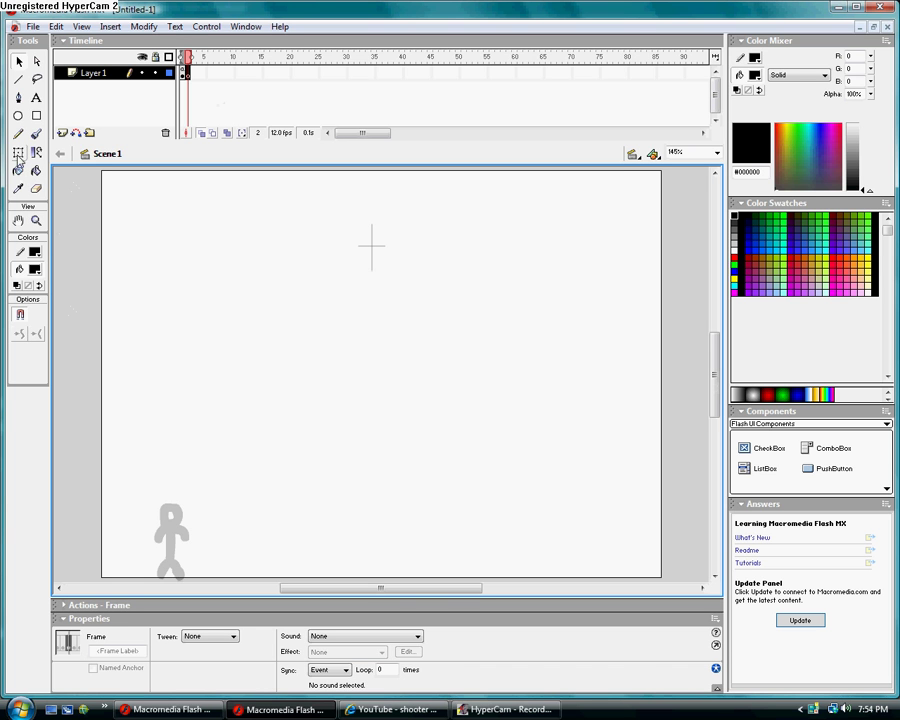
{"action": "left_click", "coordinate": [36, 133]}
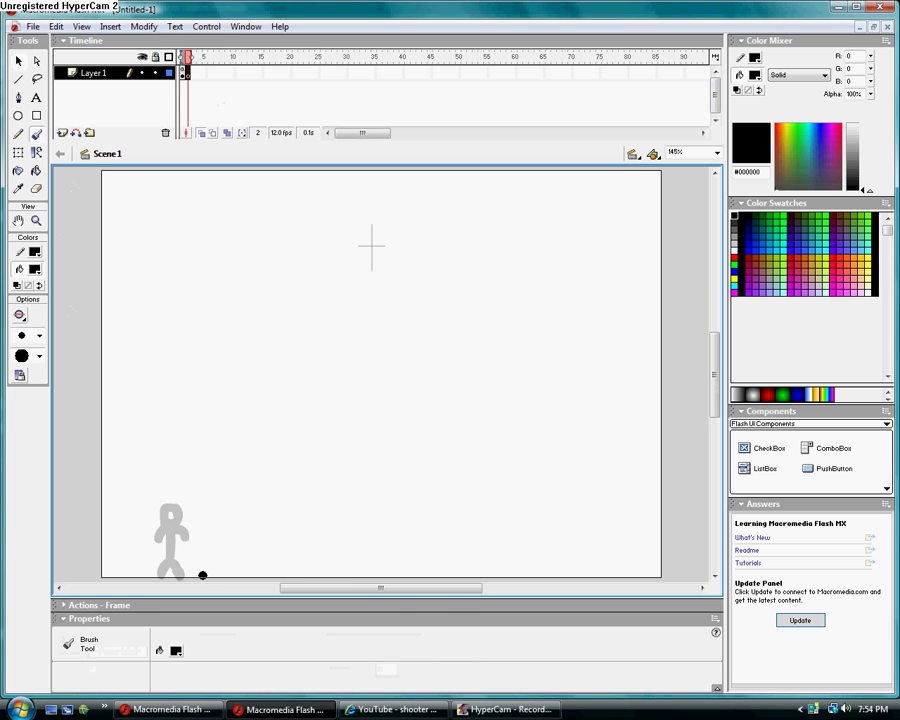
{"action": "mouse_move", "coordinate": [219, 504]}
{"action": "left_mouse_down"}
{"action": "mouse_move", "coordinate": [207, 576]}
{"action": "mouse_move", "coordinate": [193, 572]}
{"action": "left_mouse_up"}
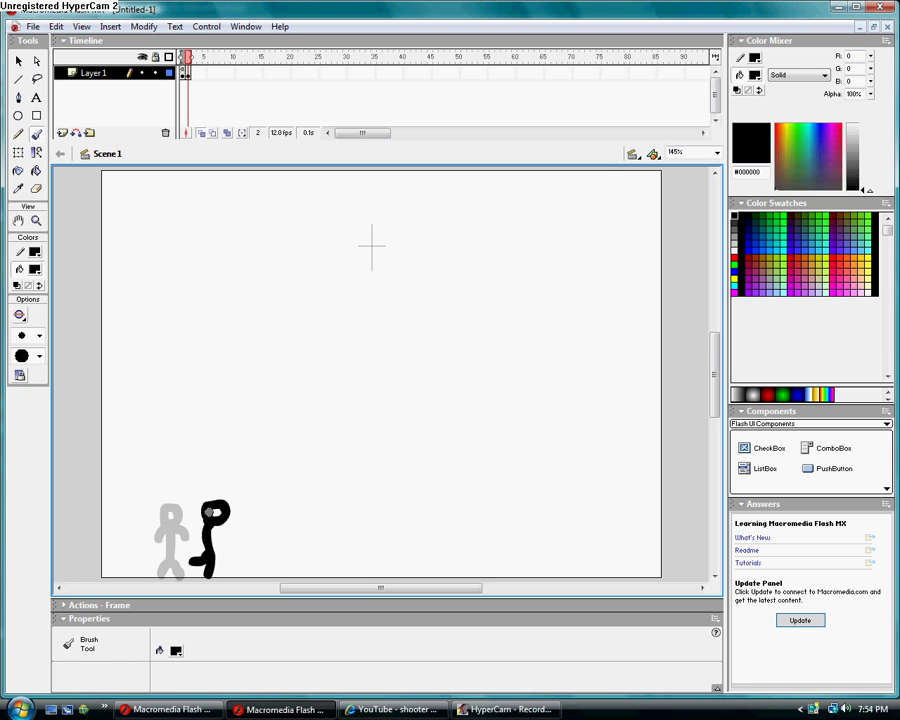
{"action": "left_click_drag", "start_coordinate": [207, 508], "coordinate": [199, 496]}
Paint the figure bending and sinking to the ground across keyframes 3–5, adding frame 6.
{"action": "key", "text": "F6"}
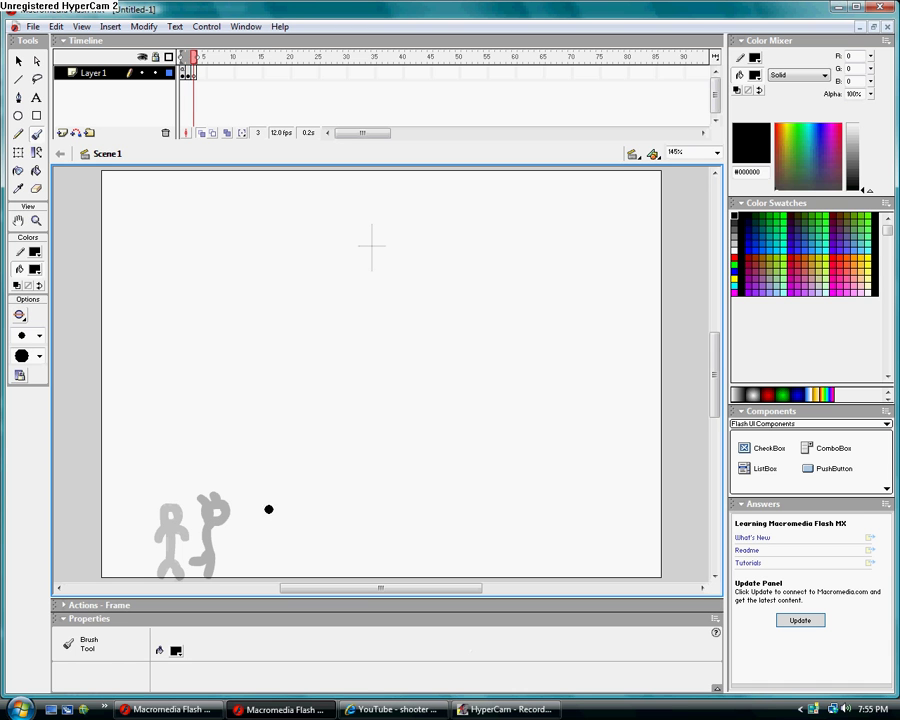
{"action": "mouse_move", "coordinate": [259, 508]}
{"action": "left_mouse_down"}
{"action": "mouse_move", "coordinate": [236, 516]}
{"action": "mouse_move", "coordinate": [220, 573]}
{"action": "mouse_move", "coordinate": [207, 554]}
{"action": "left_mouse_up"}
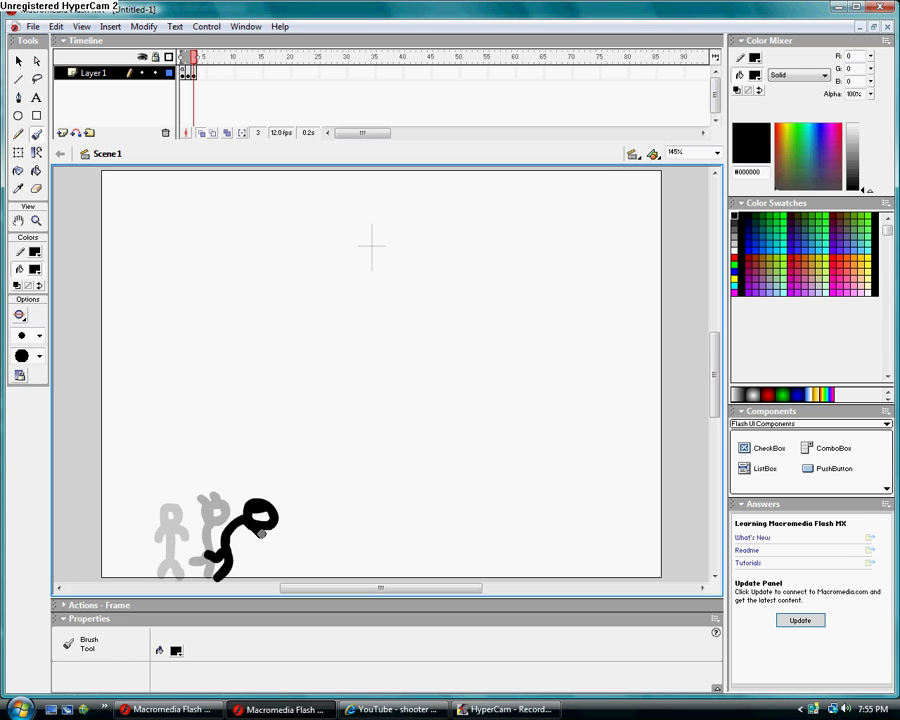
{"action": "left_click_drag", "start_coordinate": [253, 524], "coordinate": [285, 528]}
{"action": "key", "text": "F7"}
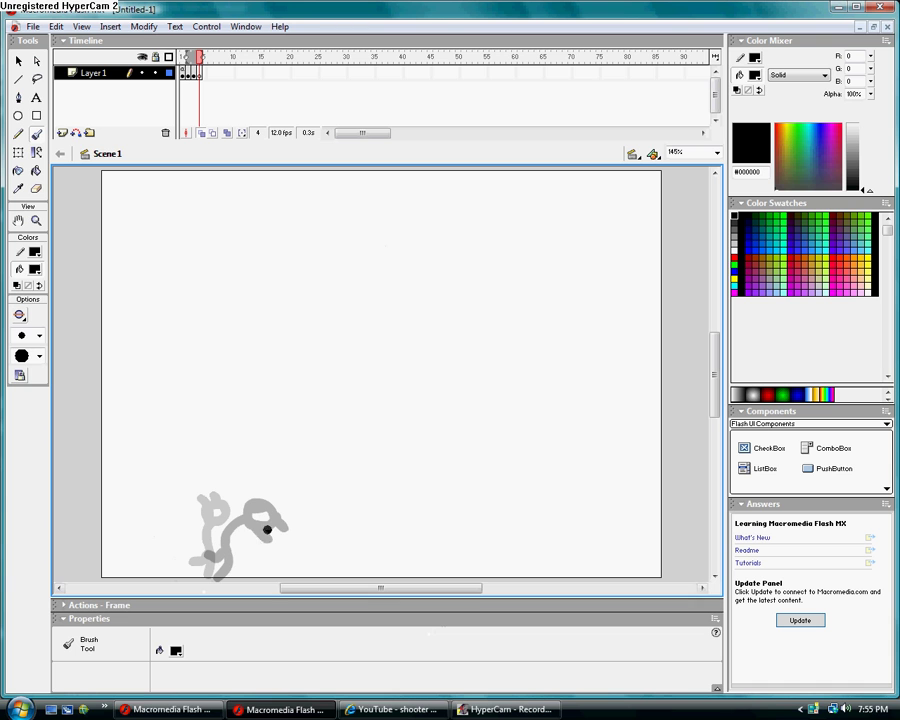
{"action": "mouse_move", "coordinate": [301, 529]}
{"action": "left_mouse_down"}
{"action": "mouse_move", "coordinate": [282, 532]}
{"action": "mouse_move", "coordinate": [296, 552]}
{"action": "mouse_move", "coordinate": [310, 534]}
{"action": "mouse_move", "coordinate": [266, 560]}
{"action": "mouse_move", "coordinate": [262, 574]}
{"action": "mouse_move", "coordinate": [251, 553]}
{"action": "mouse_move", "coordinate": [307, 551]}
{"action": "mouse_move", "coordinate": [294, 548]}
{"action": "mouse_move", "coordinate": [326, 568]}
{"action": "left_mouse_up"}
{"action": "key", "text": "F7"}
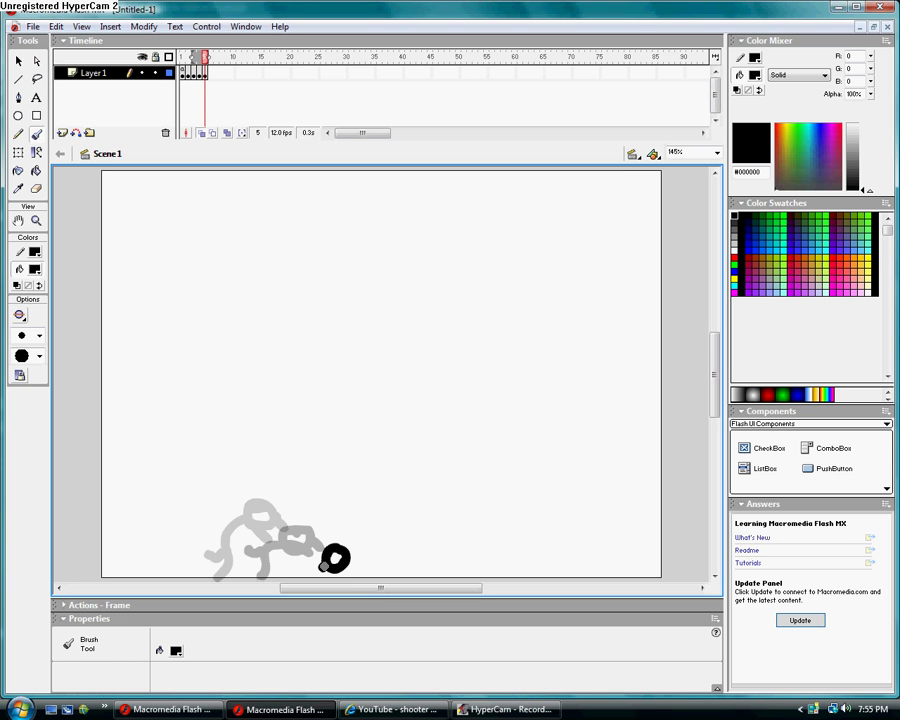
{"action": "mouse_move", "coordinate": [320, 566]}
{"action": "left_mouse_down"}
{"action": "mouse_move", "coordinate": [288, 577]}
{"action": "mouse_move", "coordinate": [357, 568]}
{"action": "left_mouse_up"}
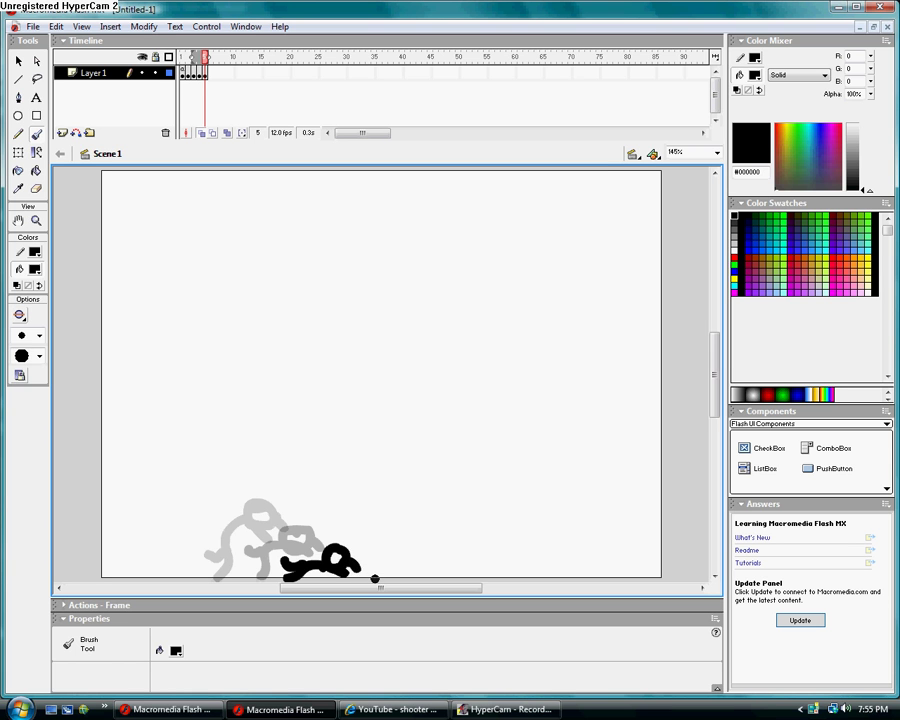
{"action": "key", "text": "F7"}
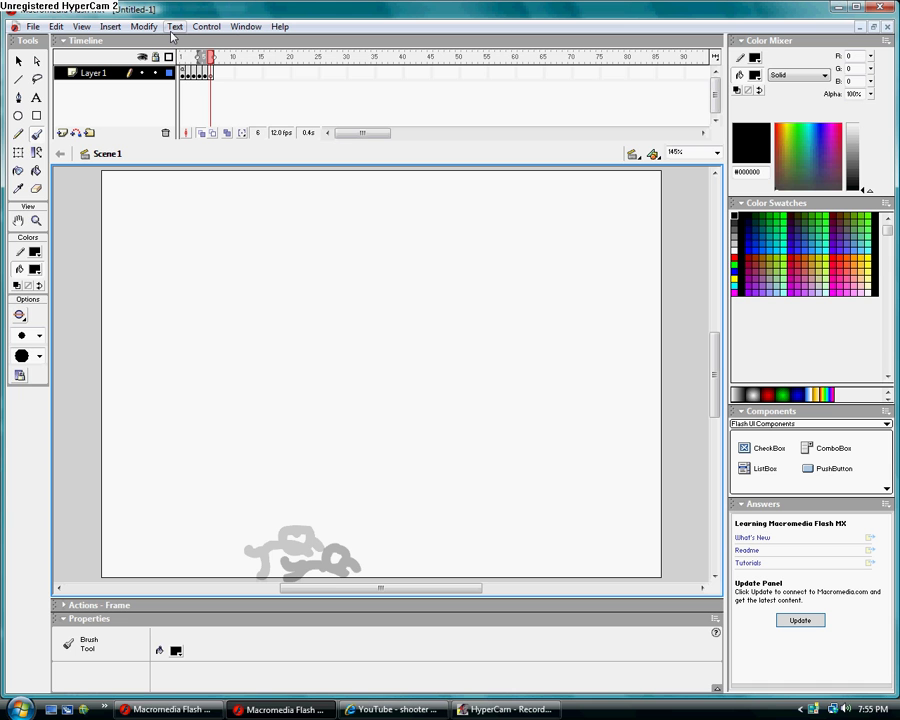
Paint the stick figure lying flat on the ground in frame 6.
{"action": "left_click", "coordinate": [204, 73]}
{"action": "left_click", "coordinate": [210, 73]}
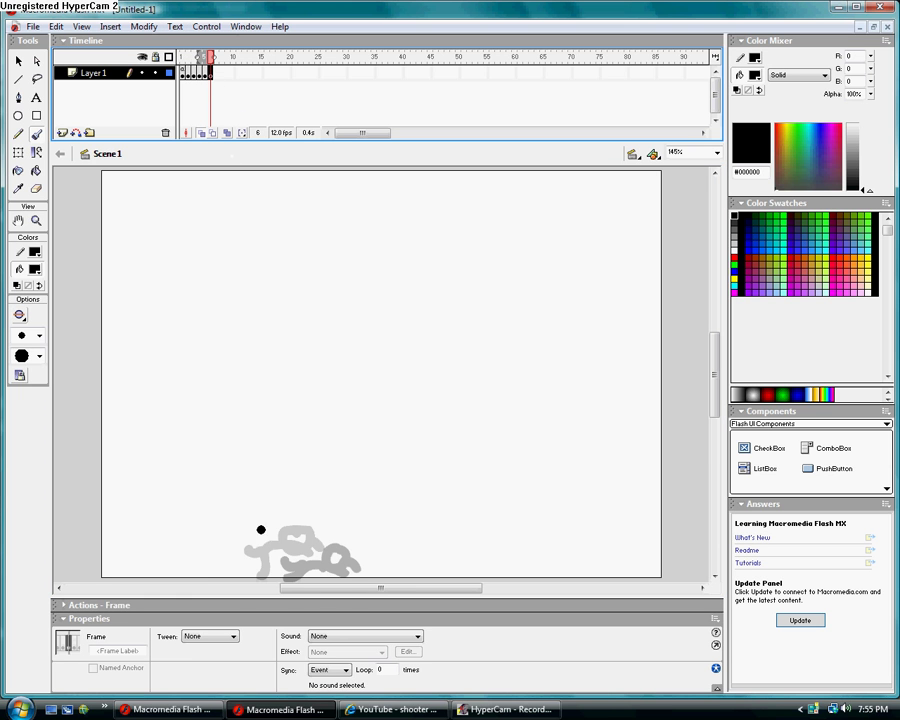
{"action": "mouse_move", "coordinate": [338, 553]}
{"action": "left_mouse_down"}
{"action": "mouse_move", "coordinate": [346, 556]}
{"action": "mouse_move", "coordinate": [286, 561]}
{"action": "mouse_move", "coordinate": [357, 566]}
{"action": "left_mouse_up"}
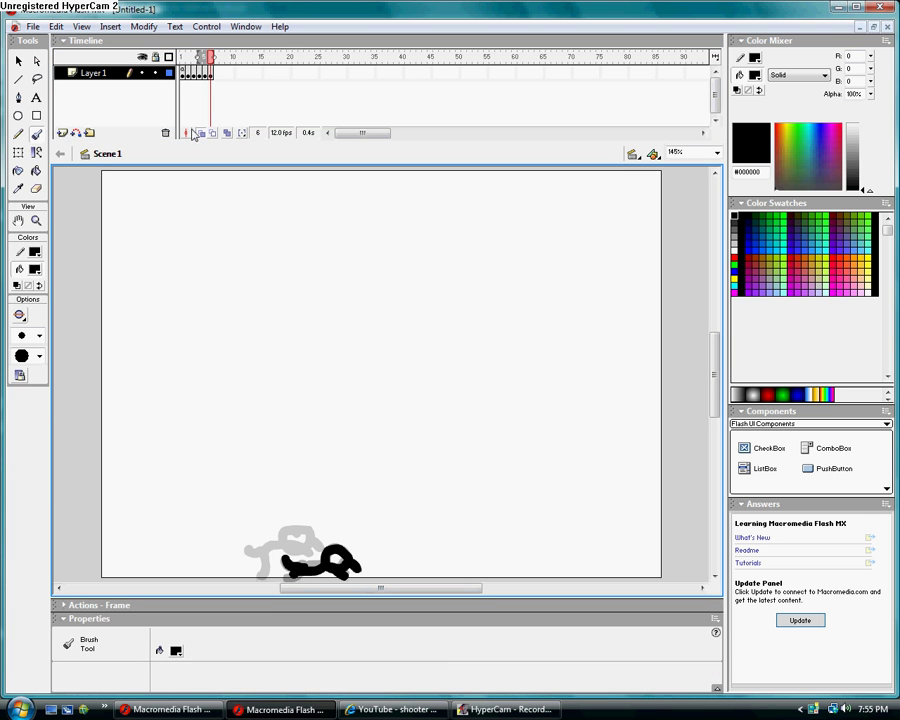
Give frame 6 a stop() action and collapse the Actions - Frame panel.
{"action": "right_click", "coordinate": [211, 75]}
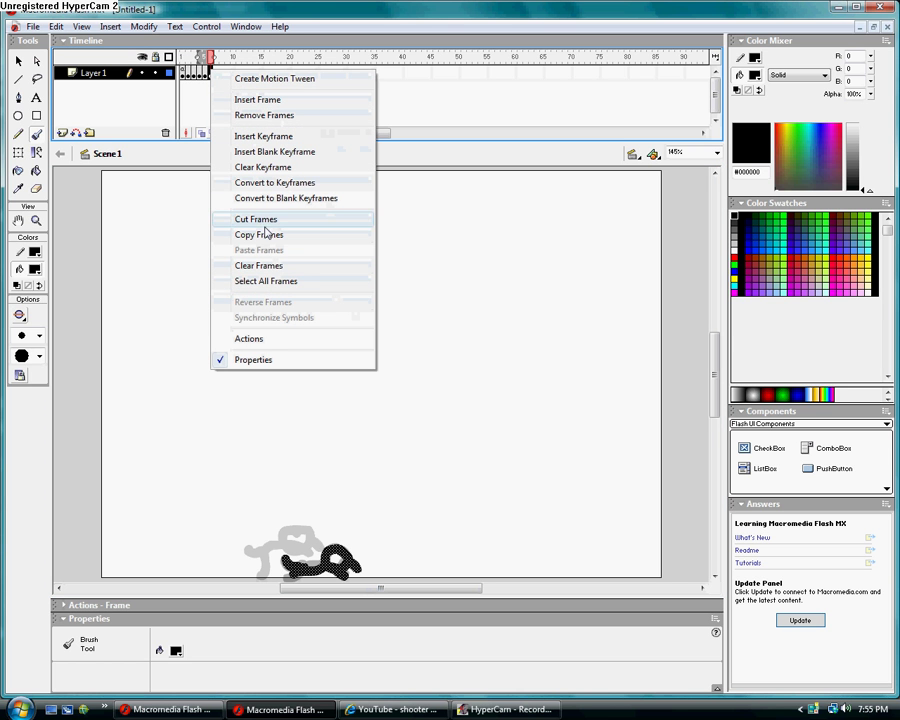
{"action": "left_click", "coordinate": [245, 339]}
{"action": "type", "text": "stop ();"}
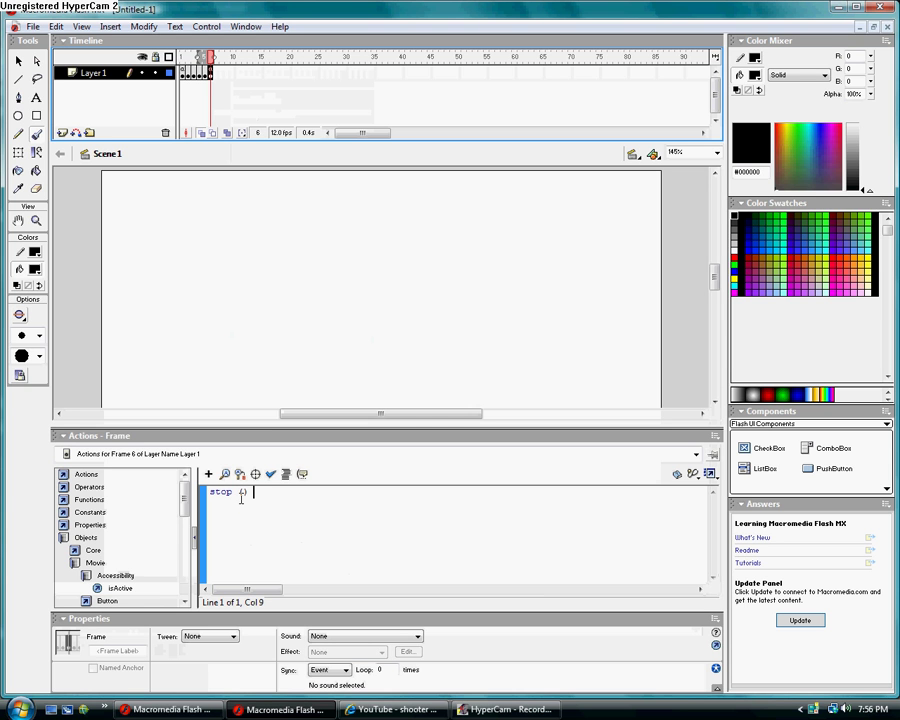
{"action": "left_click", "coordinate": [75, 436]}
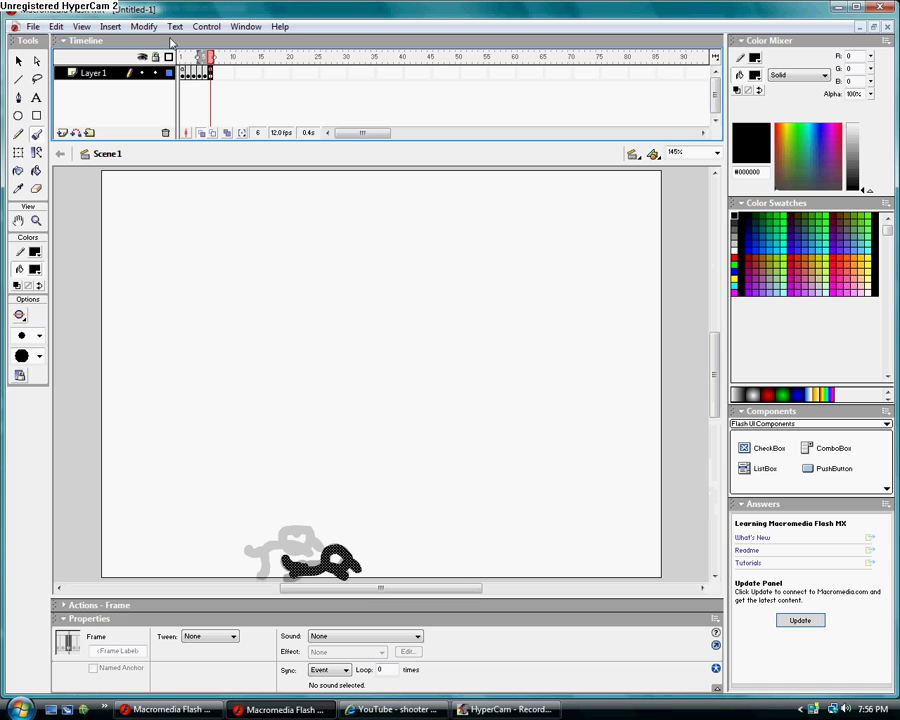
{"action": "left_click", "coordinate": [184, 76]}
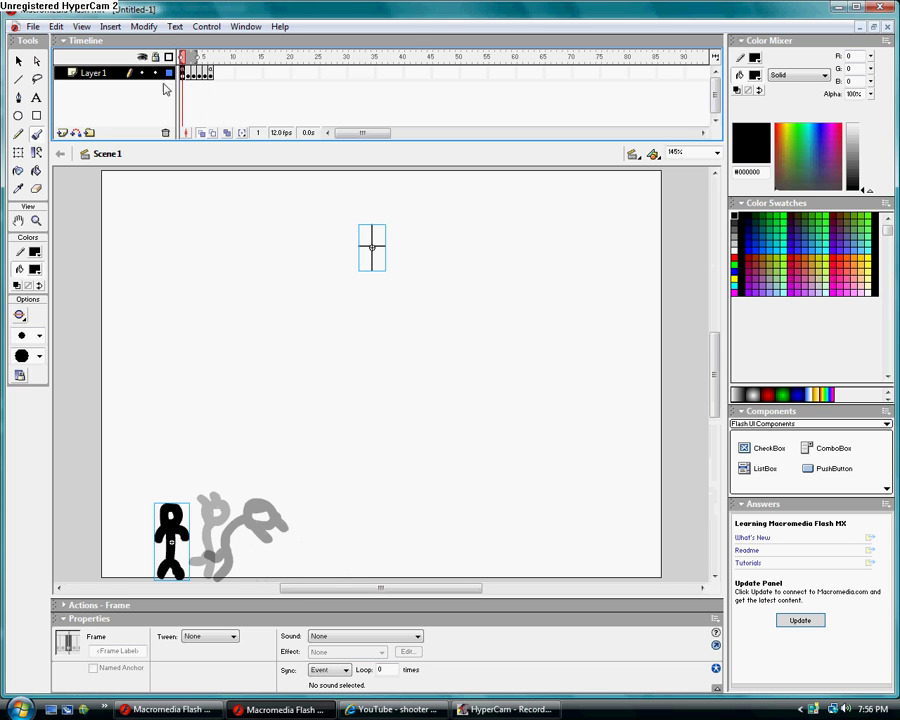
{"action": "left_click", "coordinate": [206, 26]}
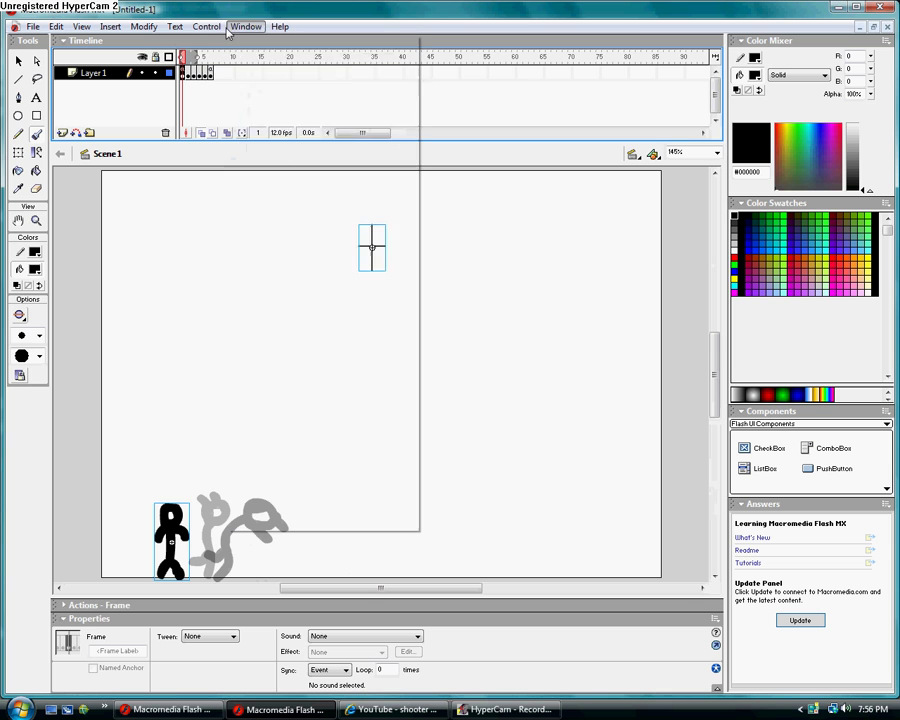
{"action": "left_click", "coordinate": [221, 42]}
{"action": "left_click", "coordinate": [176, 26]}
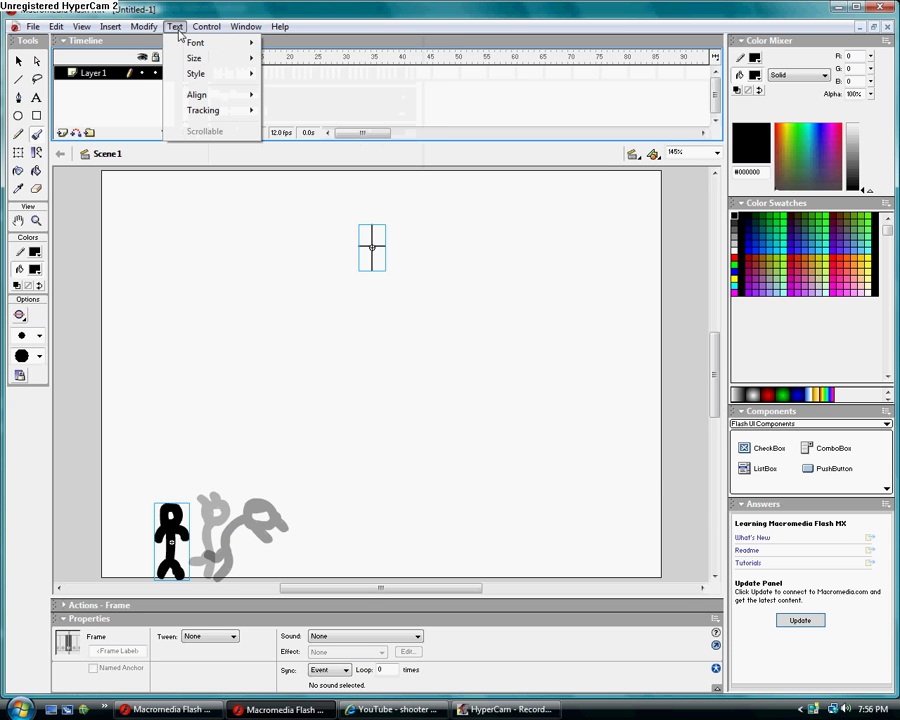
{"action": "left_click", "coordinate": [241, 129]}
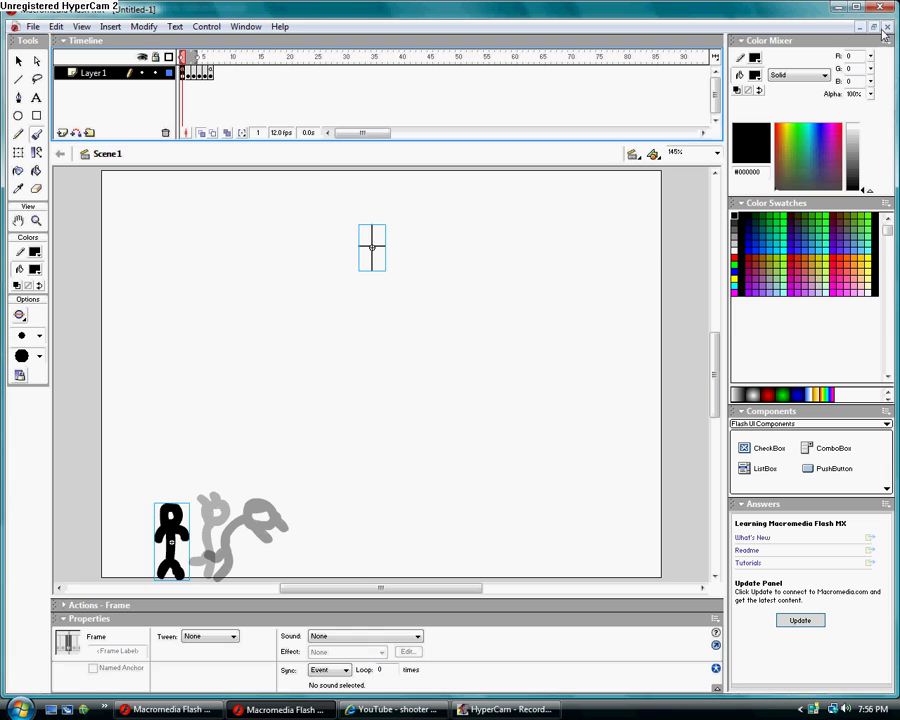
{"action": "left_click", "coordinate": [210, 76]}
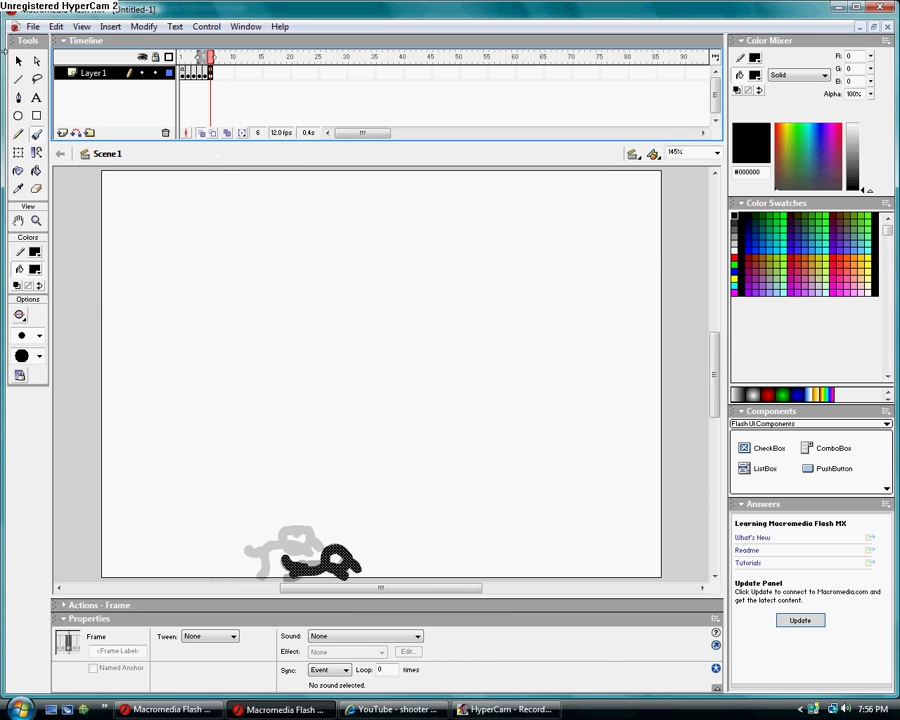
{"action": "left_click", "coordinate": [52, 203]}
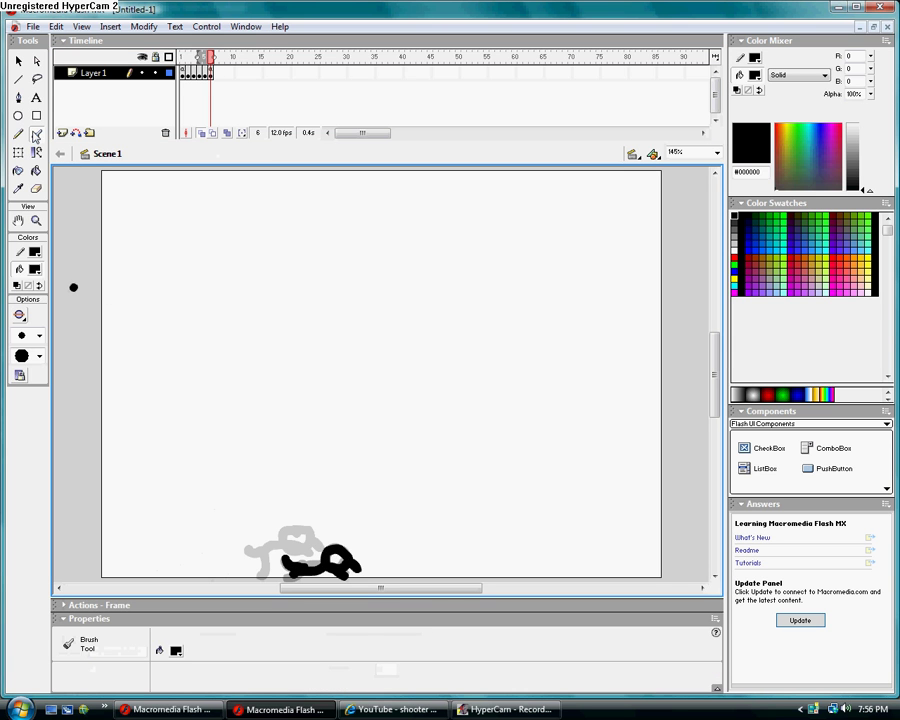
Create a wide text box across the top of the stage reading 'Winner!!!'.
{"action": "left_click", "coordinate": [18, 152]}
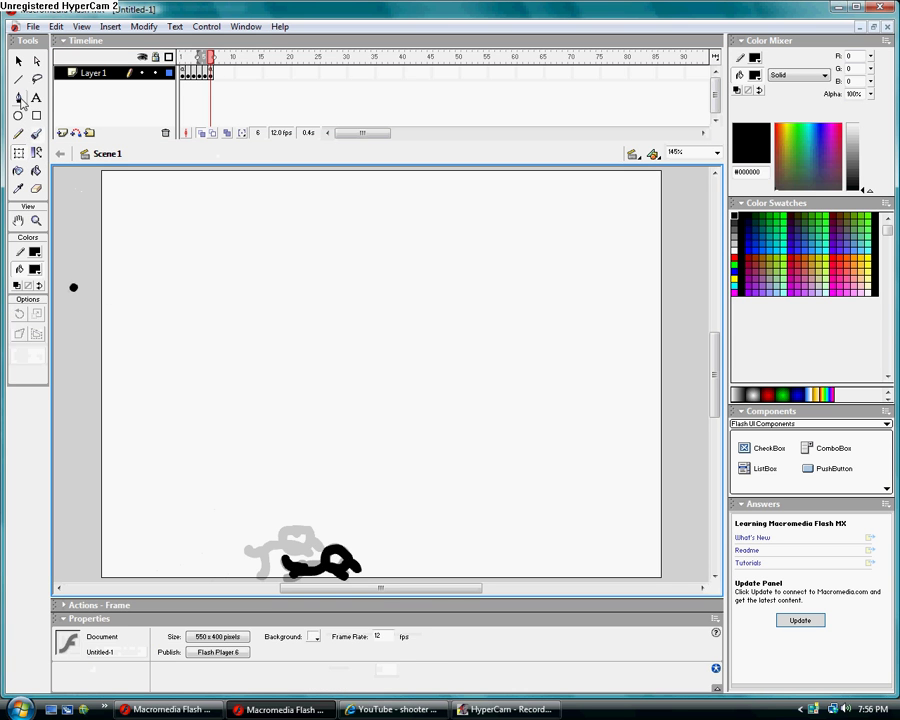
{"action": "key", "text": "t"}
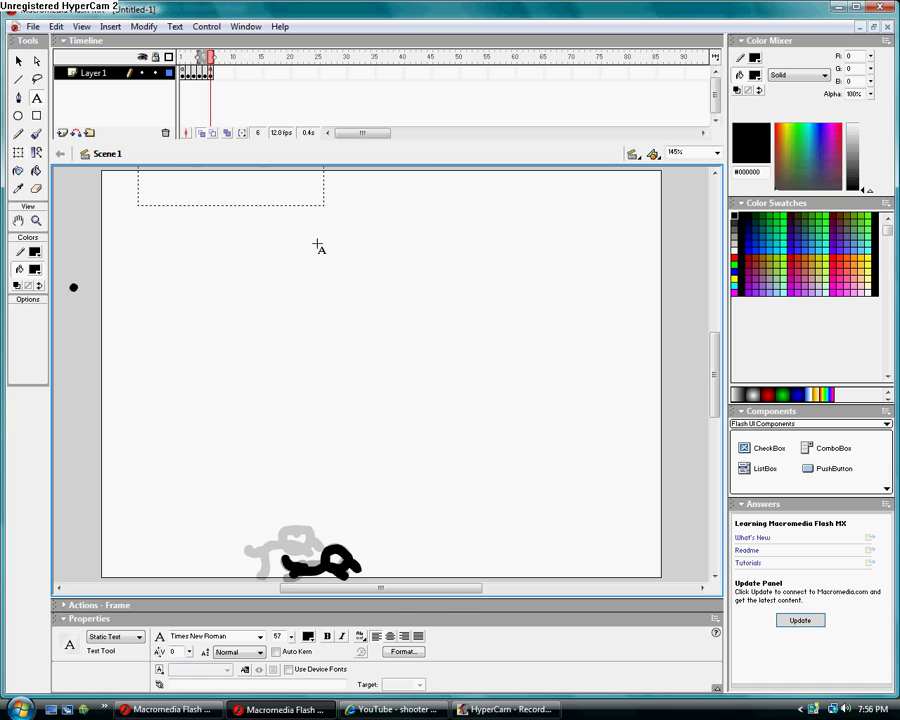
{"action": "left_click_drag", "start_coordinate": [141, 195], "coordinate": [628, 296]}
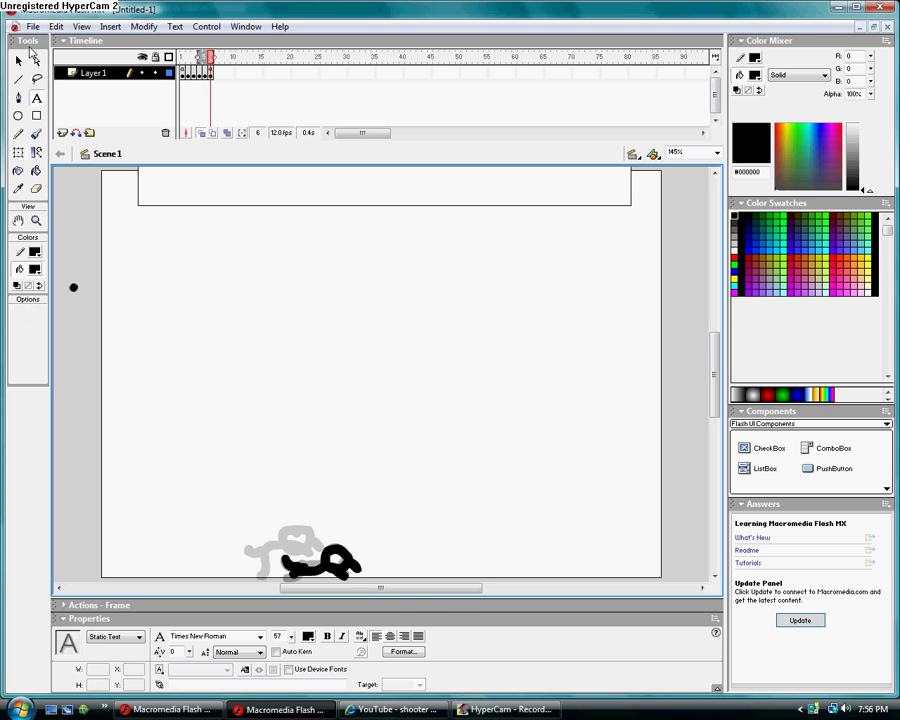
{"action": "left_click", "coordinate": [29, 47]}
{"action": "mouse_move", "coordinate": [148, 170]}
{"action": "left_mouse_down"}
{"action": "mouse_move", "coordinate": [190, 226]}
{"action": "mouse_move", "coordinate": [450, 274]}
{"action": "mouse_move", "coordinate": [634, 274]}
{"action": "left_mouse_up"}
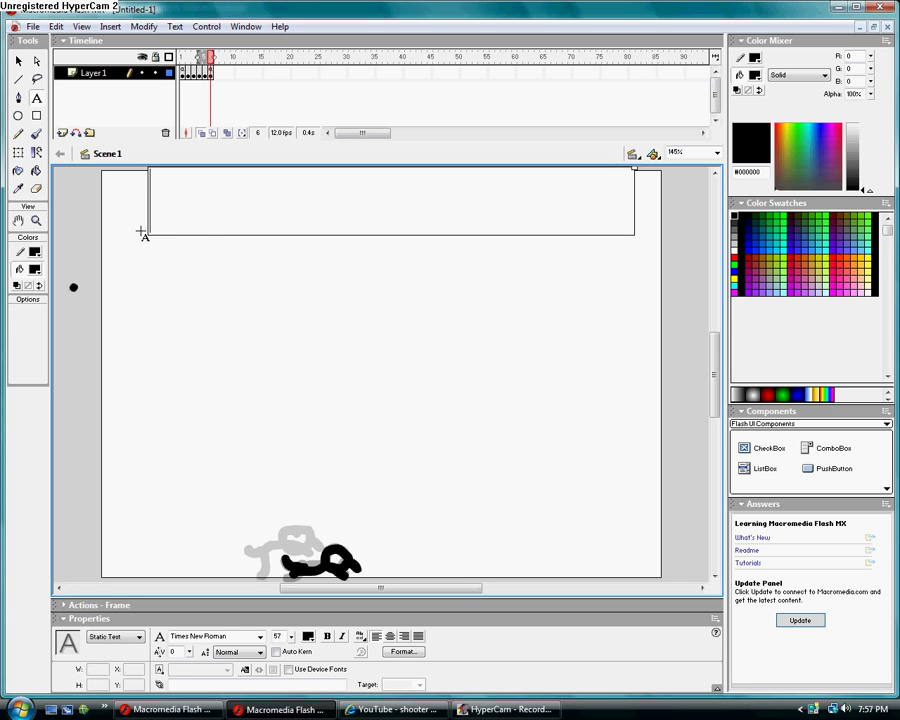
{"action": "type", "text": "W"}
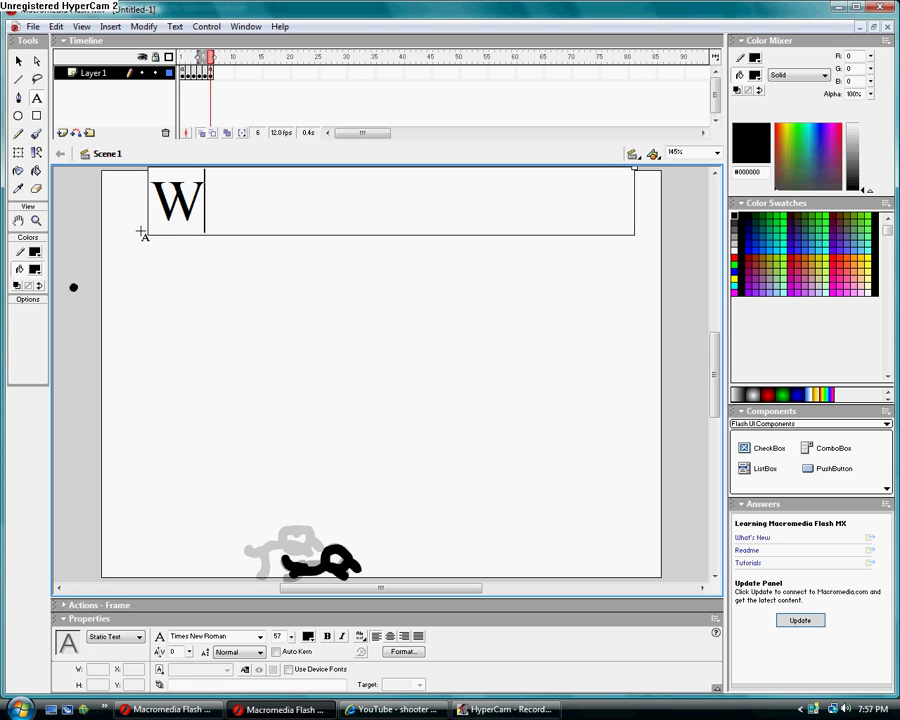
{"action": "type", "text": "inner"}
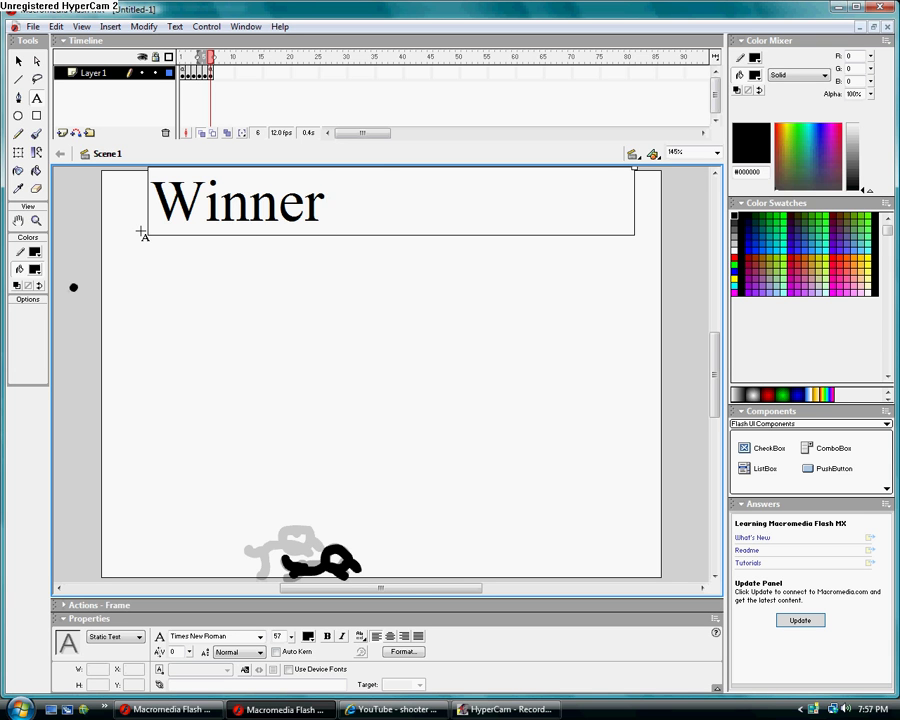
{"action": "type", "text": "!!!"}
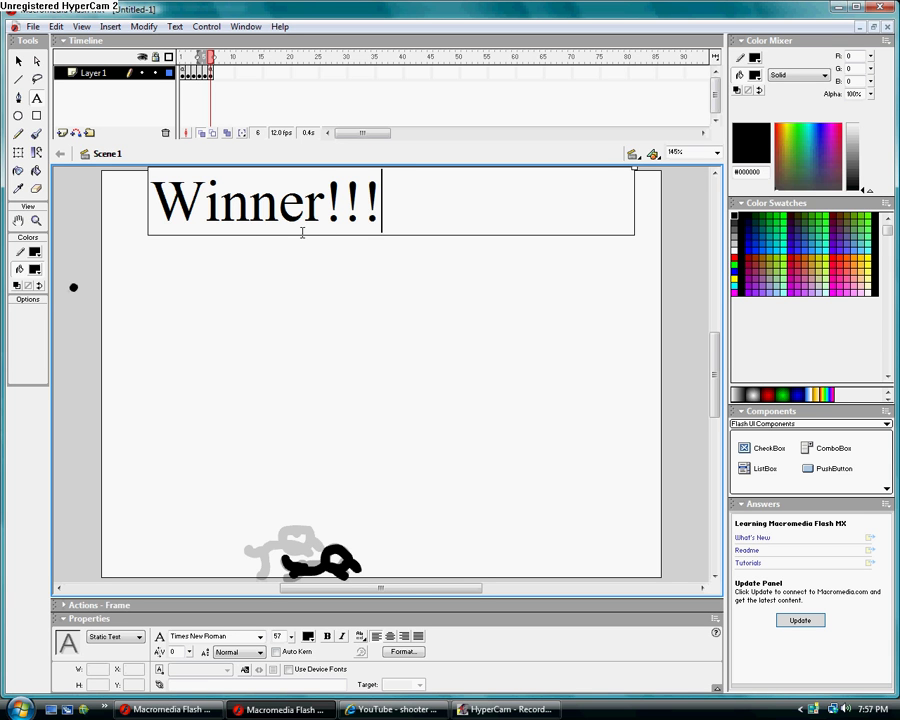
Correct the heading's spelling so it reads 'Winer!!!'.
{"action": "left_click_drag", "start_coordinate": [270, 205], "coordinate": [261, 199]}
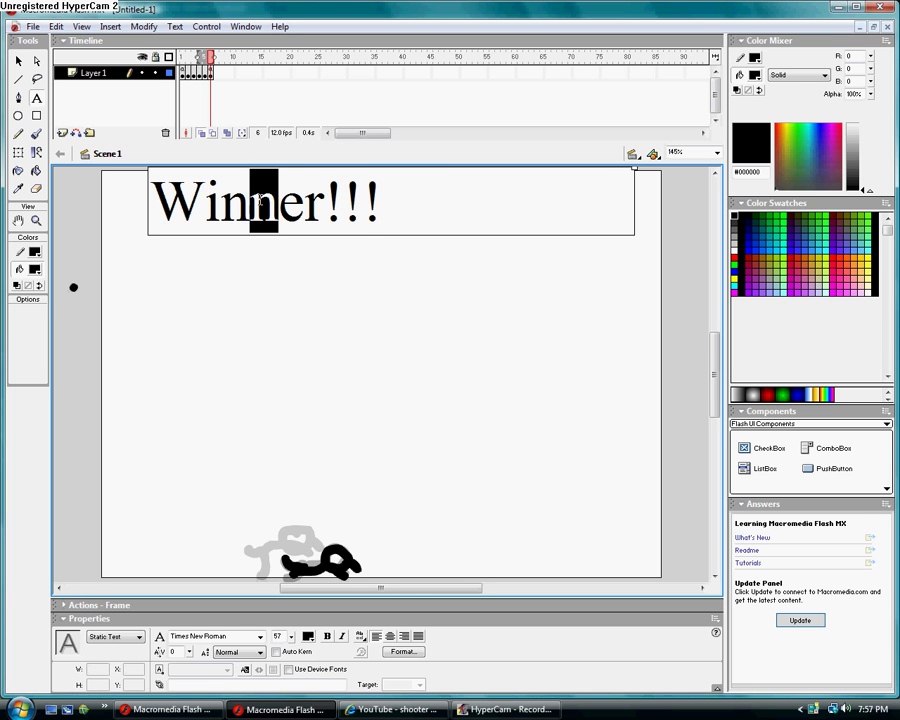
{"action": "key", "text": "BackSpace"}
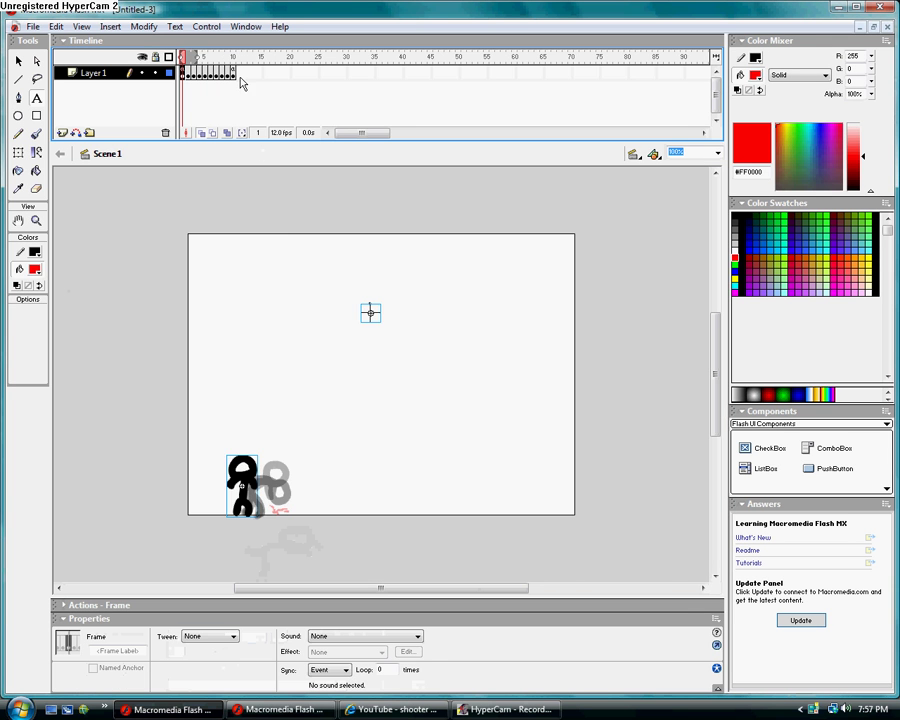
{"action": "left_click", "coordinate": [237, 78]}
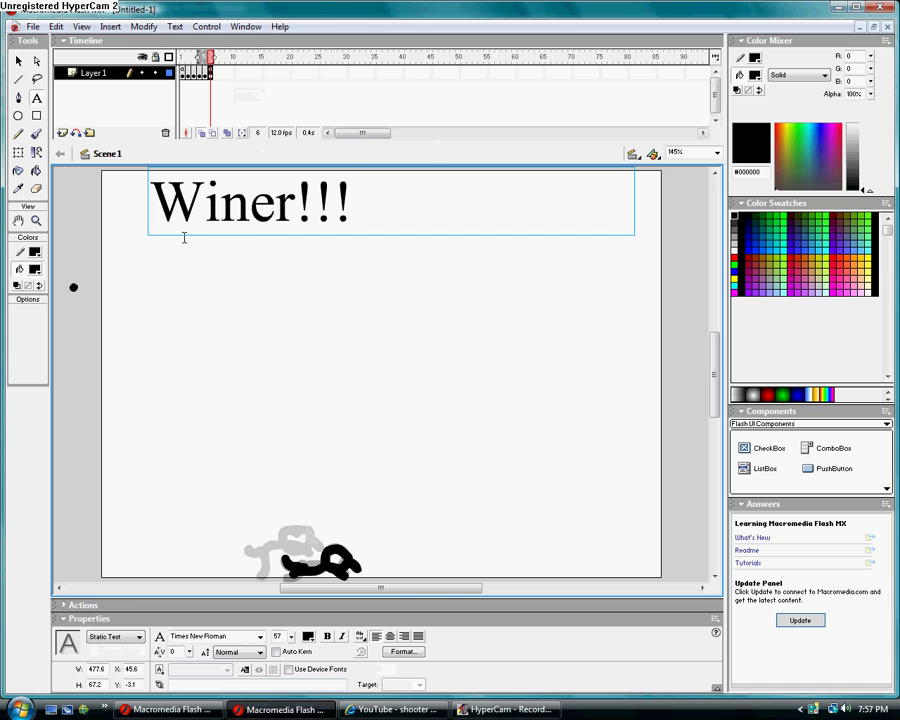
{"action": "left_click", "coordinate": [245, 200]}
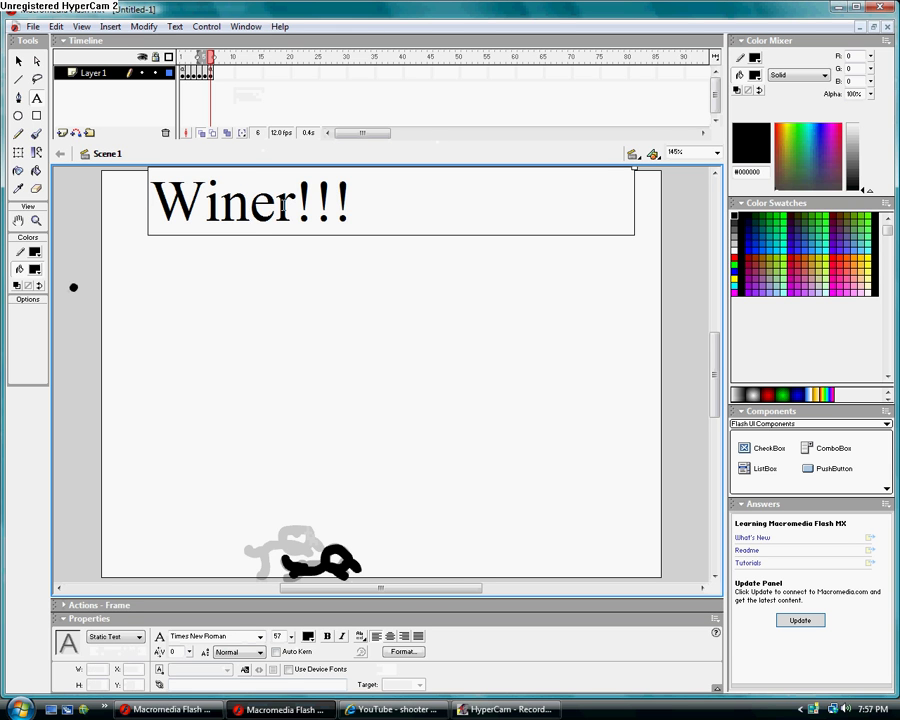
{"action": "type", "text": "n"}
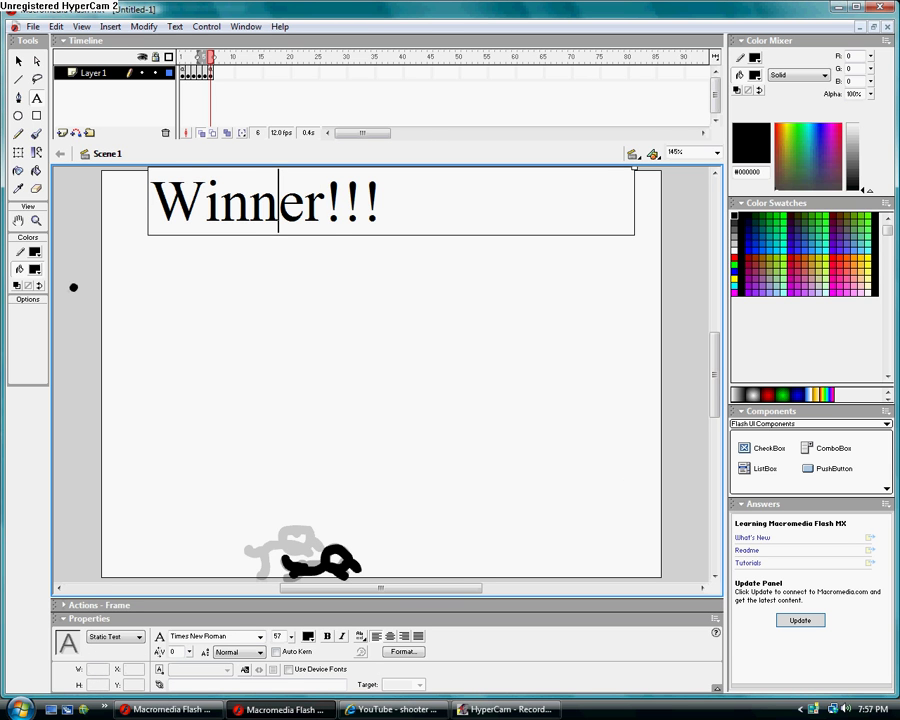
{"action": "key", "text": "BackSpace"}
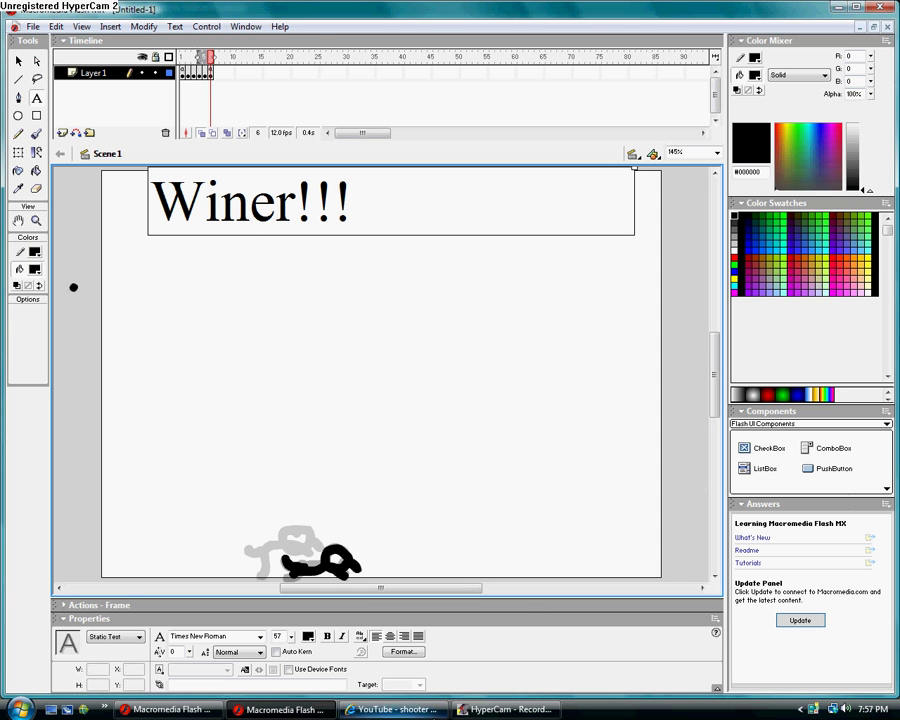
{"action": "left_click", "coordinate": [174, 26]}
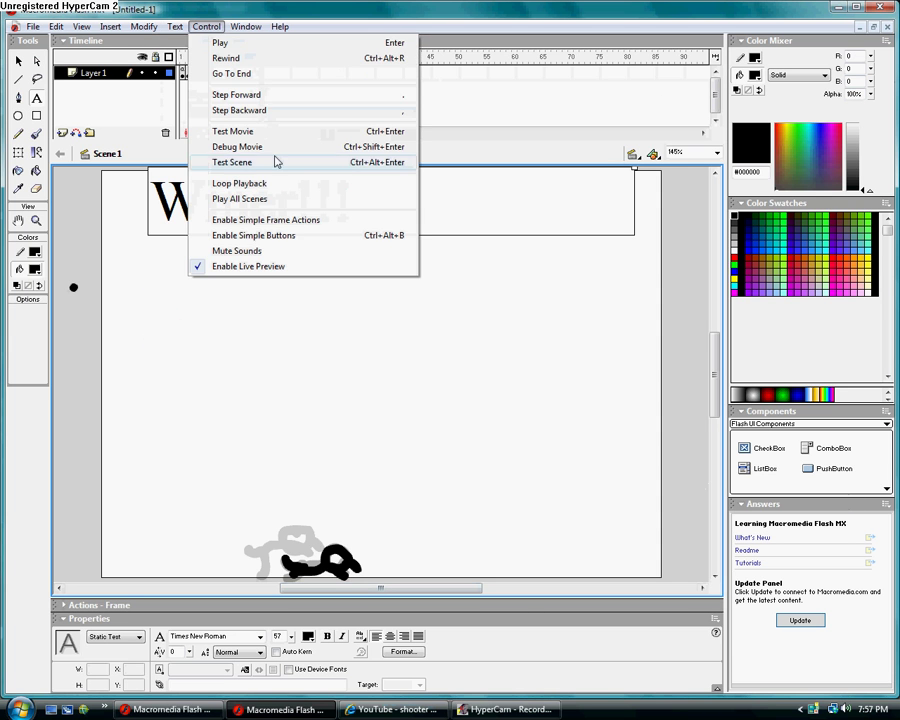
{"action": "left_click", "coordinate": [244, 135]}
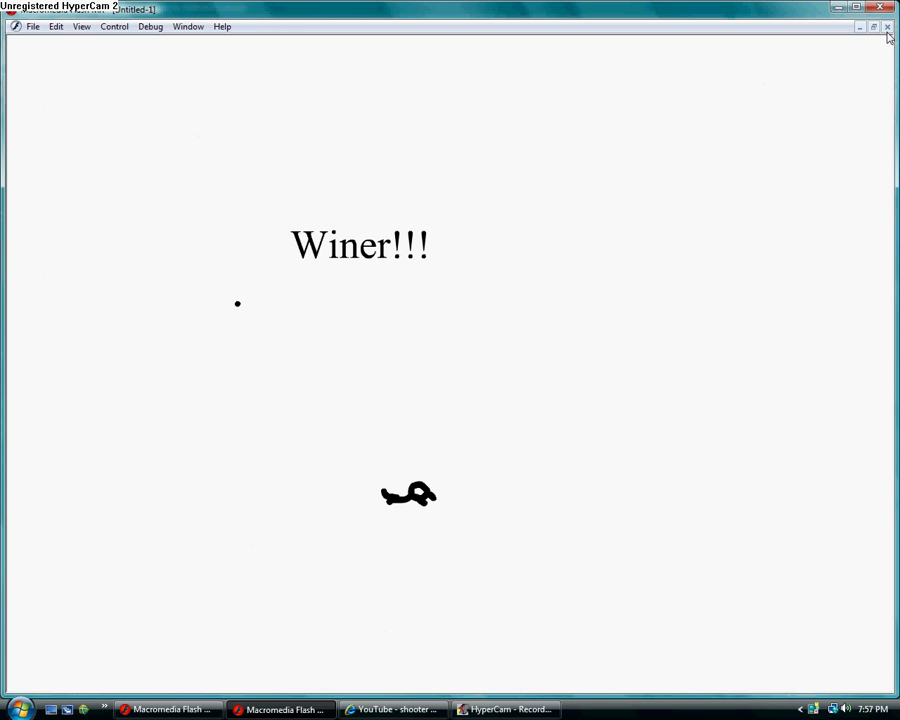
{"action": "key", "text": "ctrl+w"}
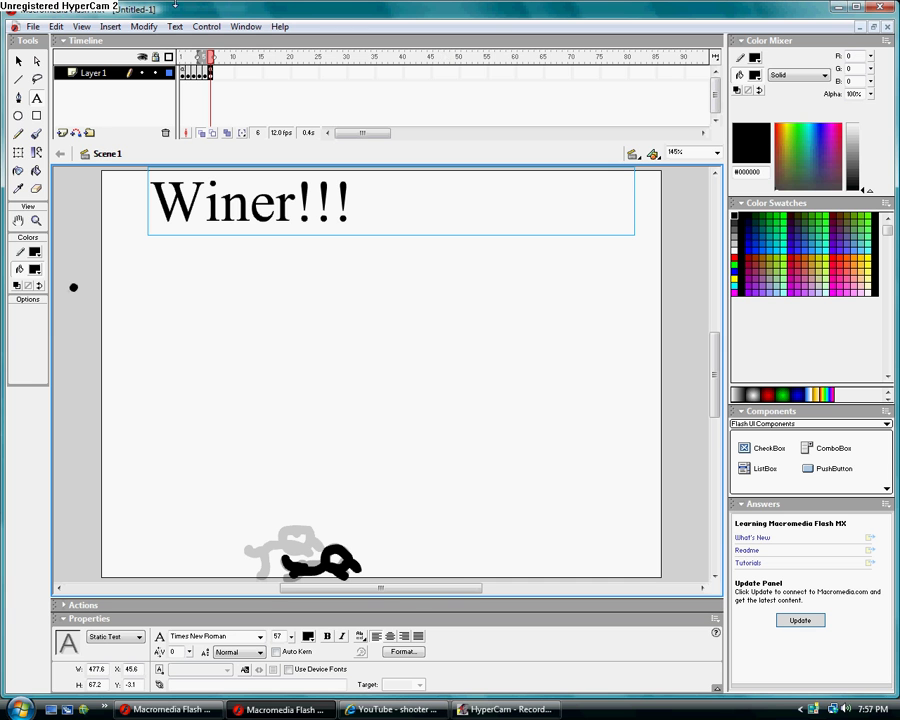
Restore the HyperCam 2 window and display its Hot Keys settings.
{"action": "left_click", "coordinate": [508, 710]}
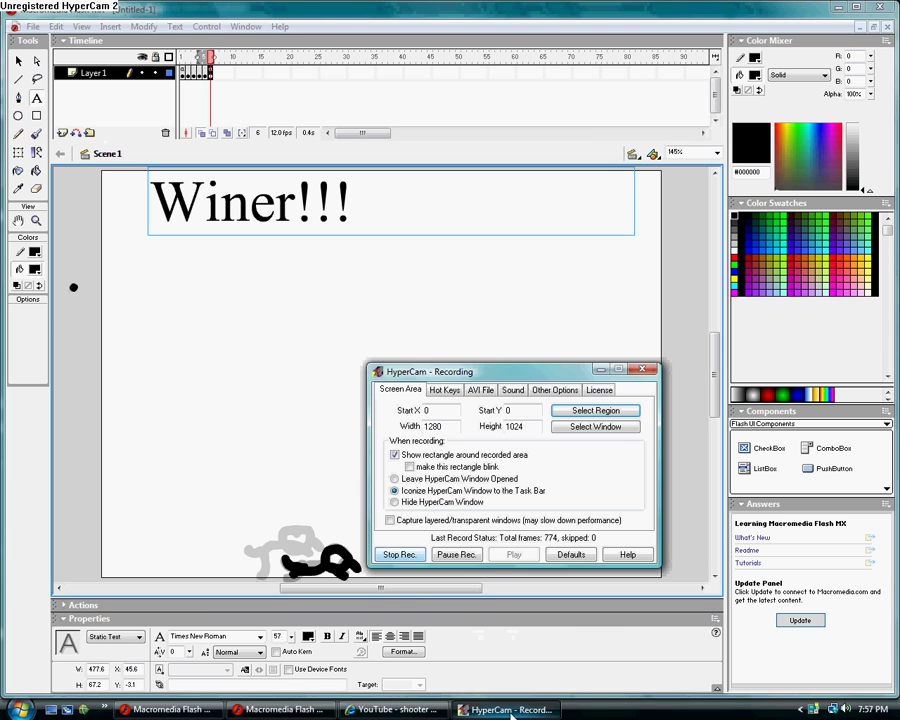
{"action": "left_click", "coordinate": [510, 712]}
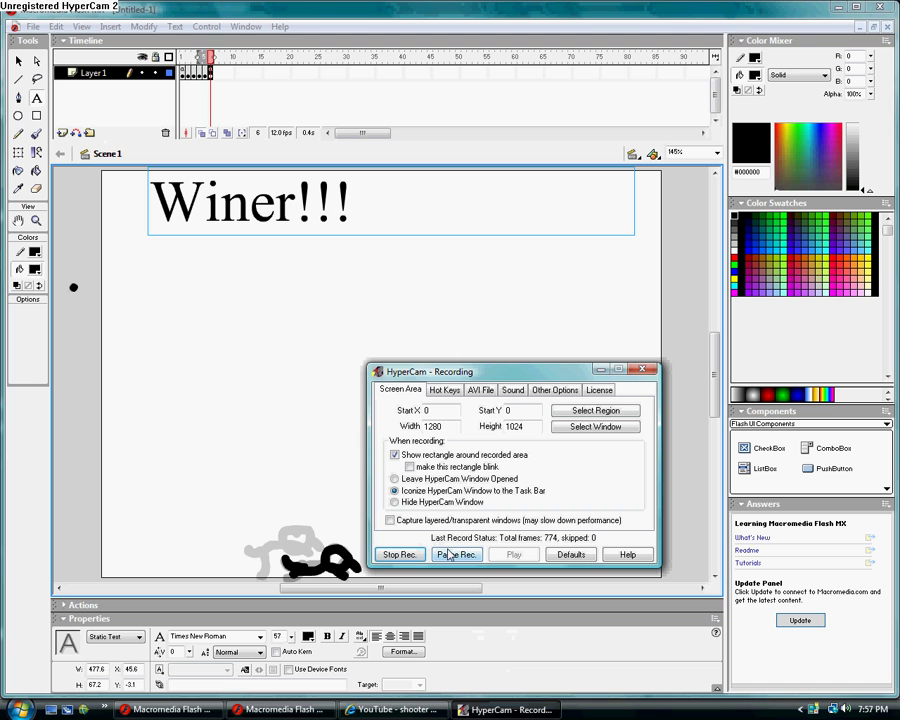
{"action": "left_click", "coordinate": [467, 390]}
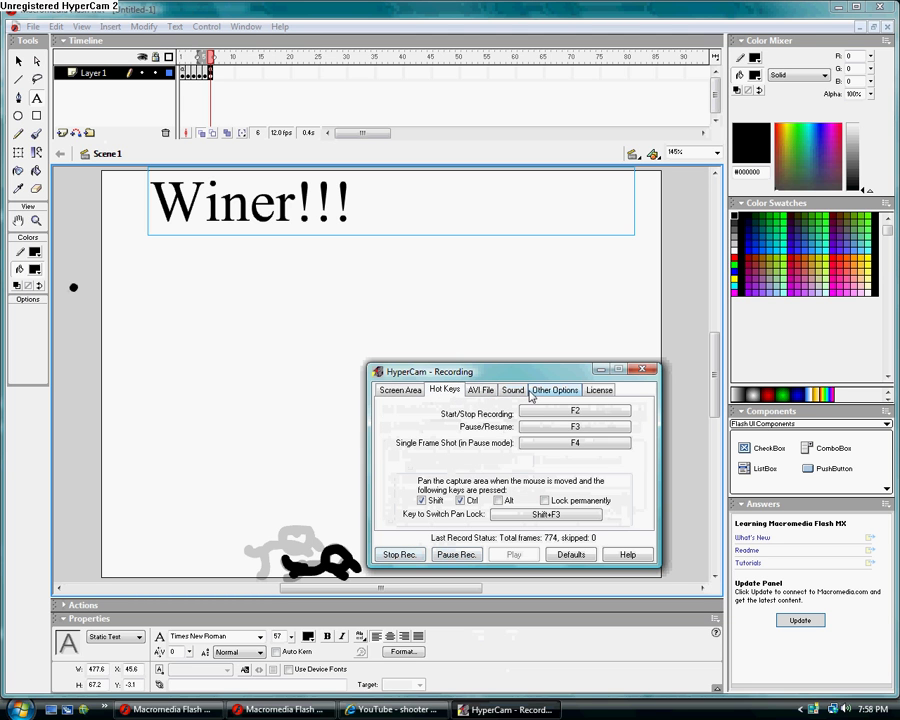